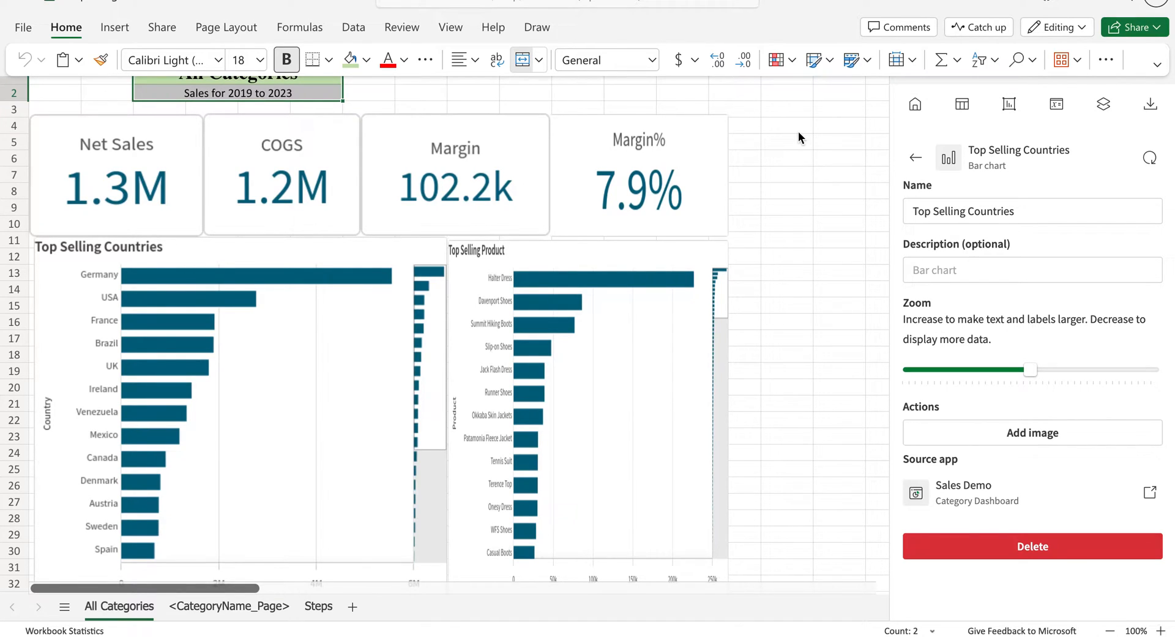
# Switch to the category page sheet, then enter the Sales Demo app's Reporting area via Prepare.
pyautogui.click(469, 94)
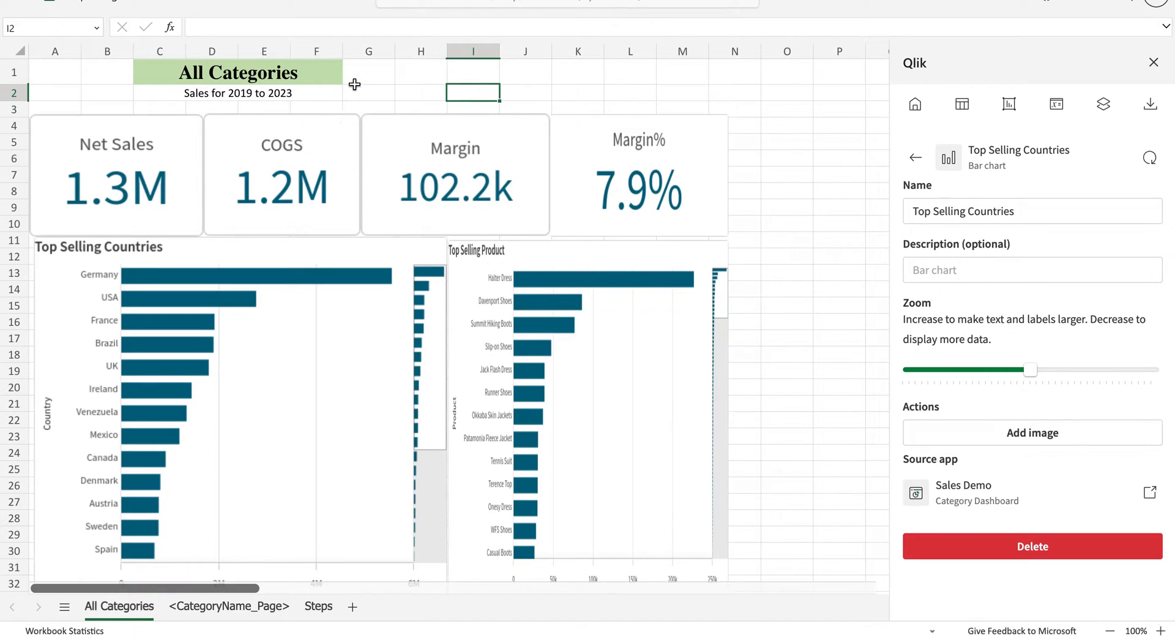
pyautogui.scroll(-1, 355, 85)
pyautogui.scroll(1, 355, 84)
pyautogui.scroll(-2, 776, 227)
pyautogui.scroll(2, 776, 227)
pyautogui.click(221, 607)
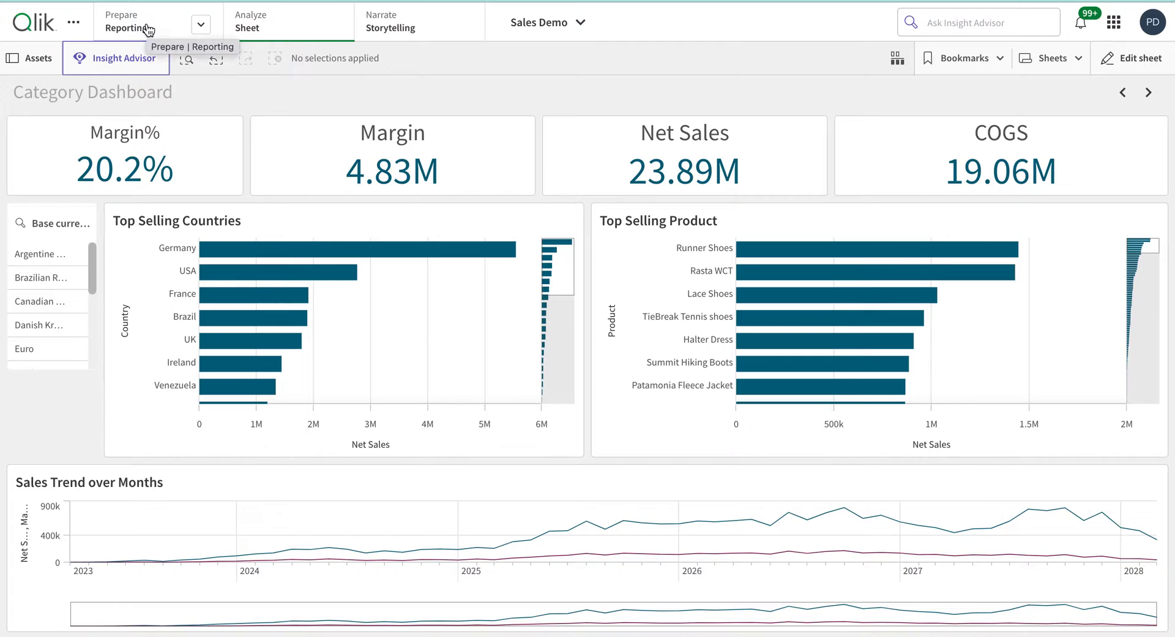
pyautogui.click(147, 28)
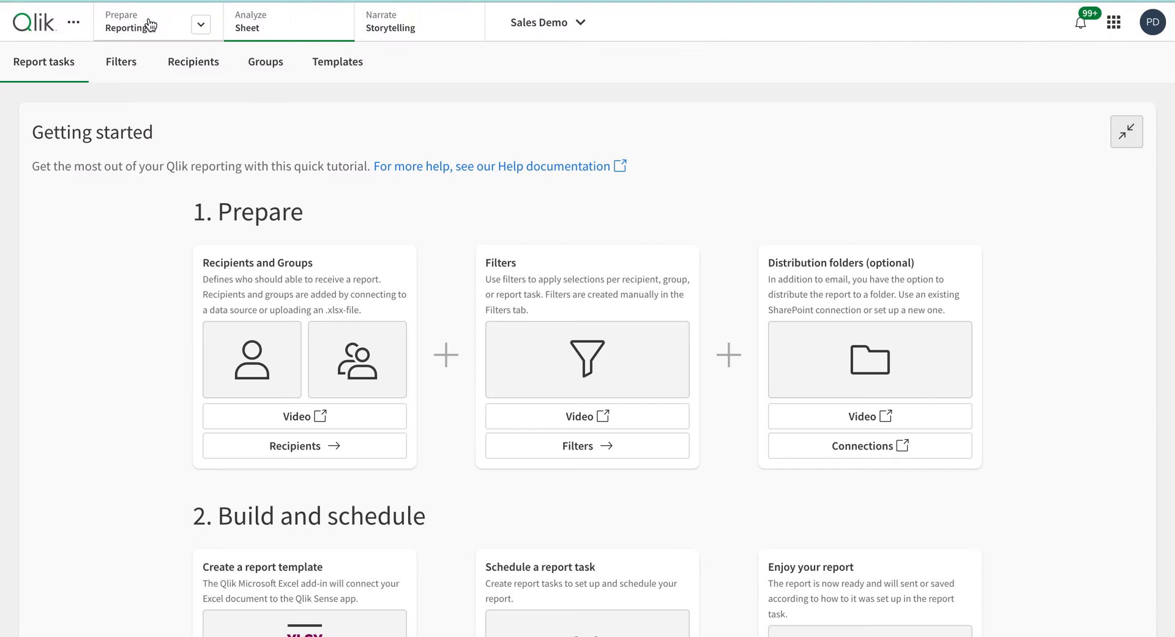
pyautogui.scroll(-2, 230, 288)
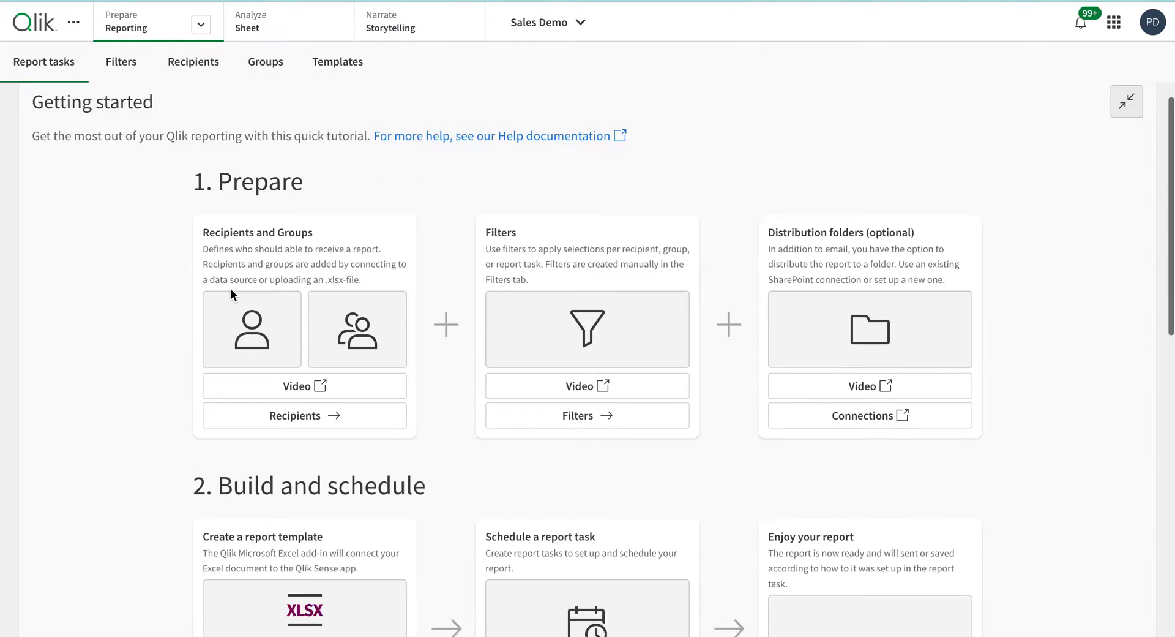
pyautogui.scroll(-2, 349, 403)
pyautogui.scroll(4, 349, 404)
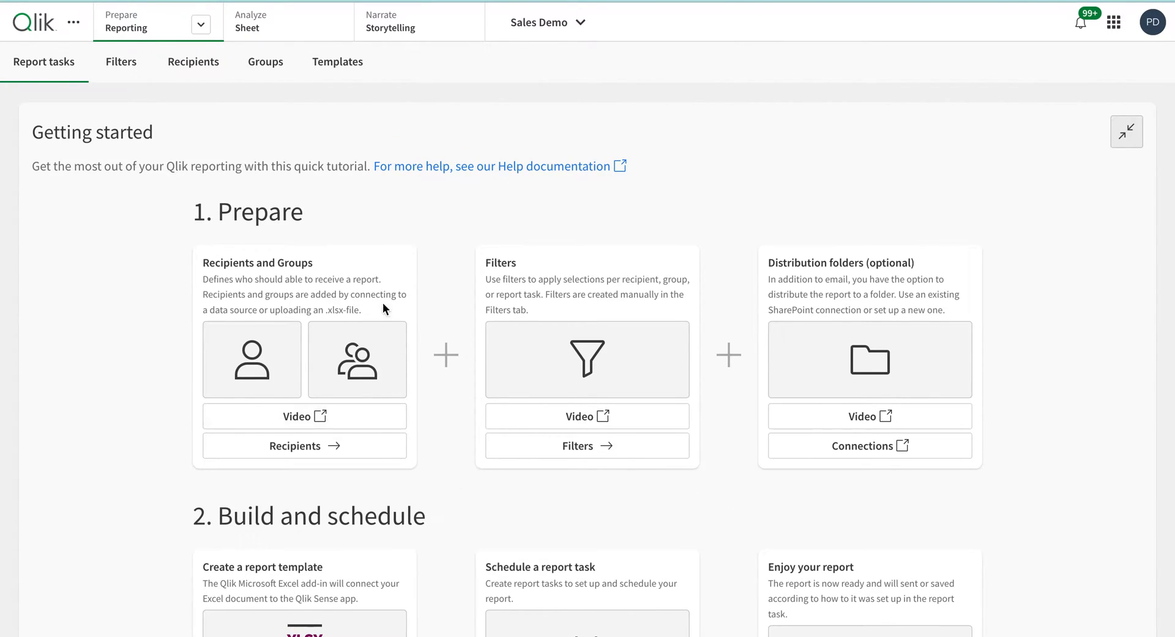
# From the Templates list, start uploading a template and browse for the workbook file.
pyautogui.click(350, 71)
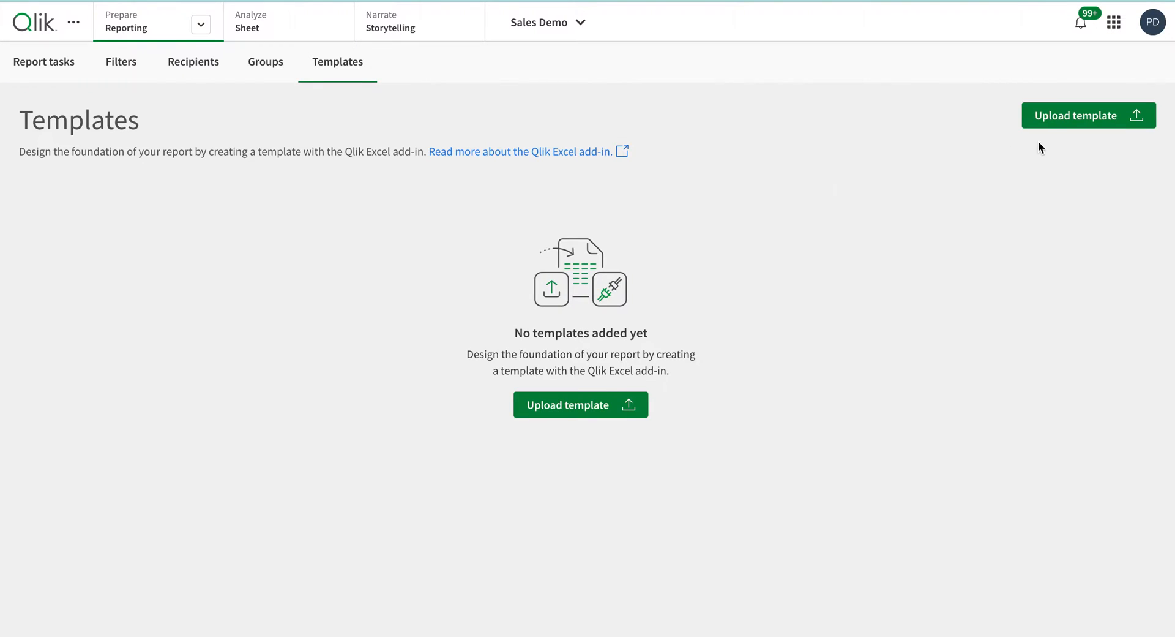
pyautogui.click(1063, 118)
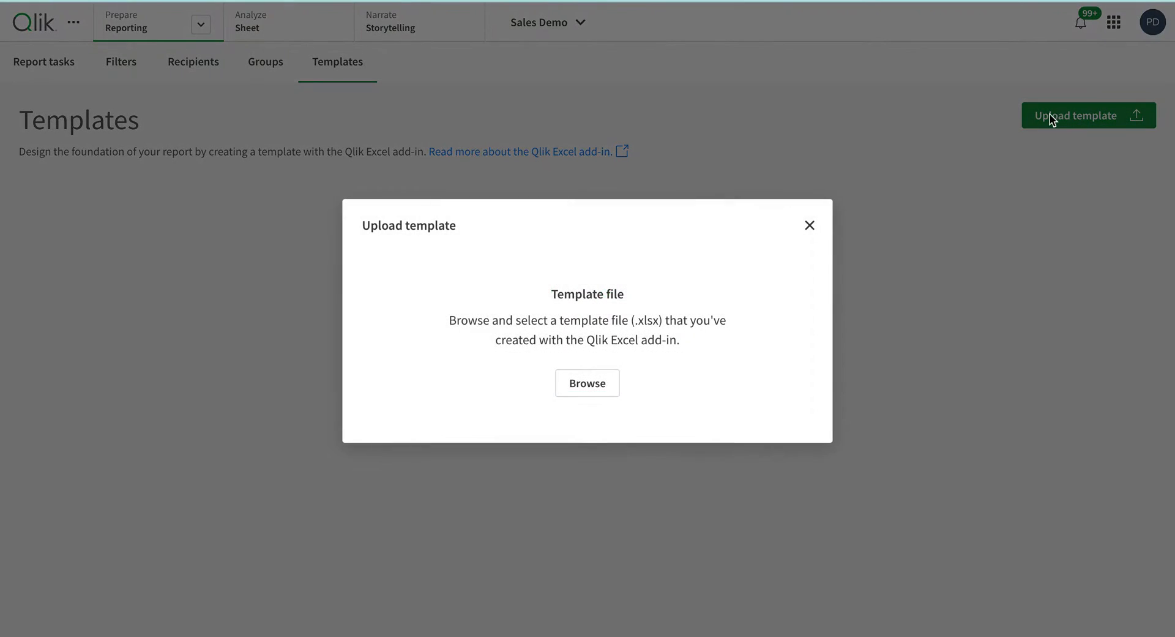
pyautogui.click(582, 385)
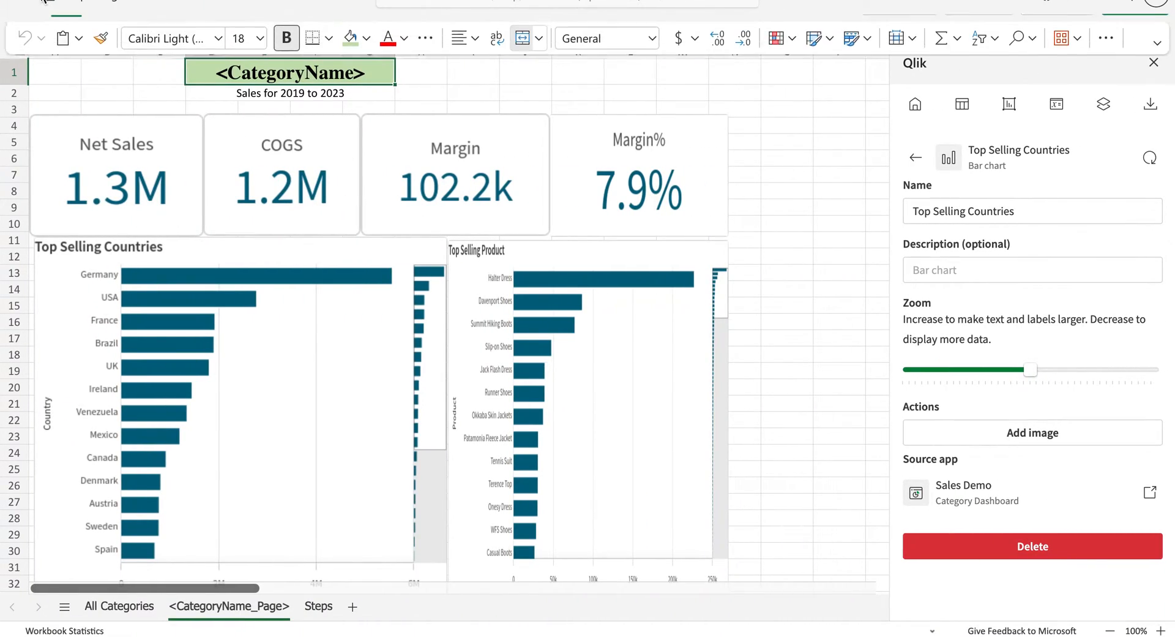
# Download a copy of the report template workbook from Excel for the web.
pyautogui.click(20, 28)
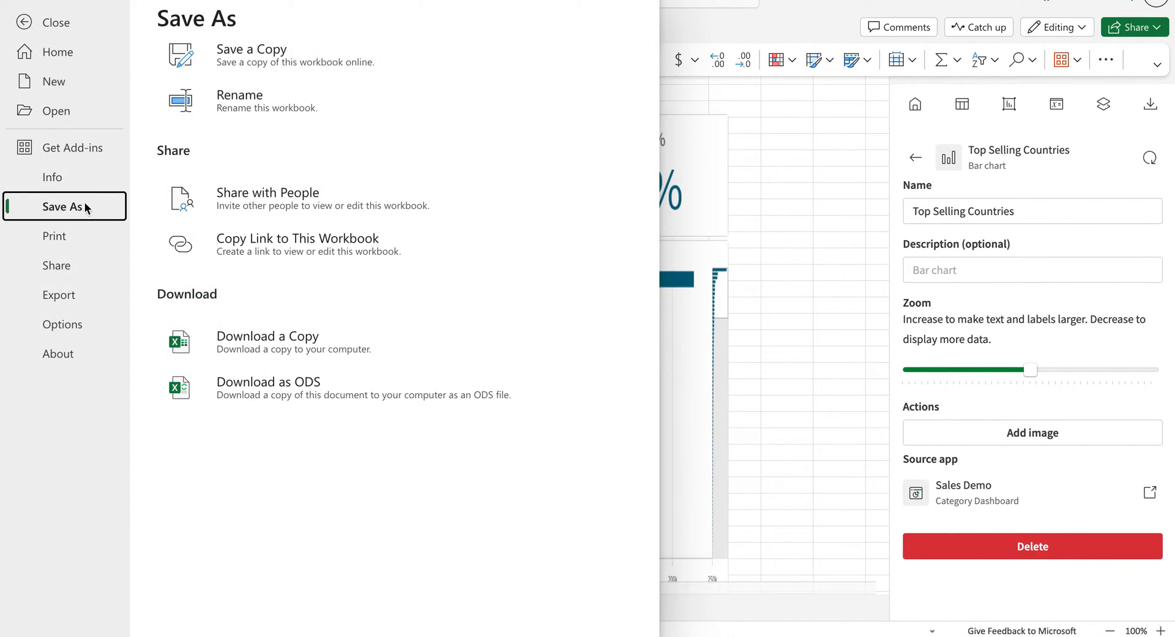
pyautogui.click(346, 348)
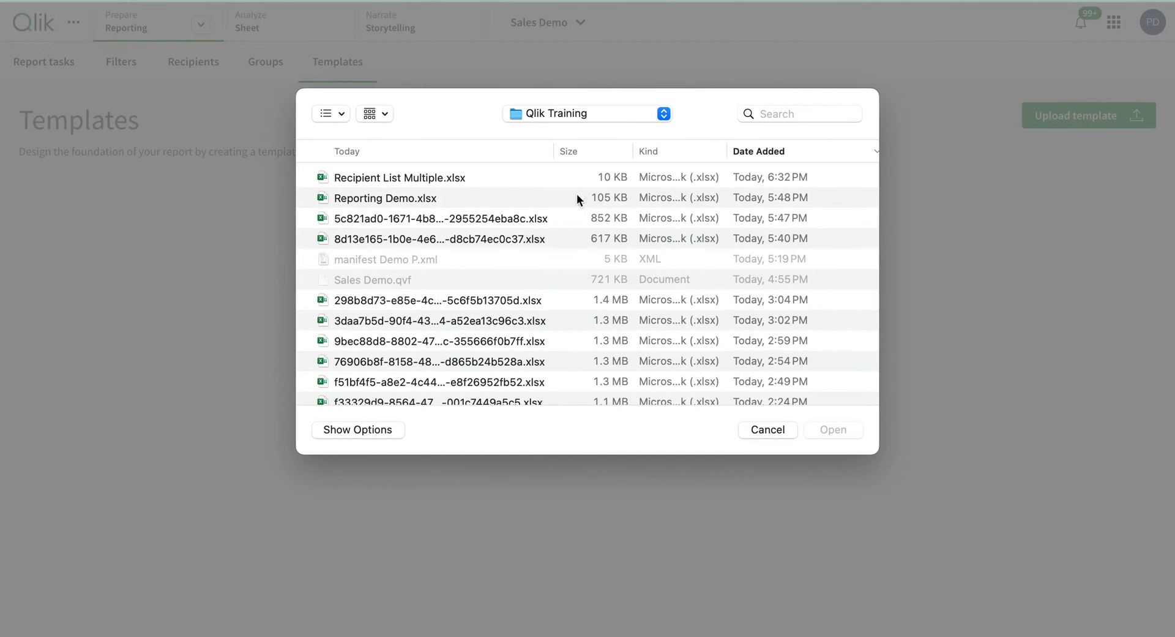
# Upload Reporting Demo.xlsx as a template, peek at its actions, then return to Report tasks.
pyautogui.click(399, 204)
pyautogui.doubleClick(399, 204)
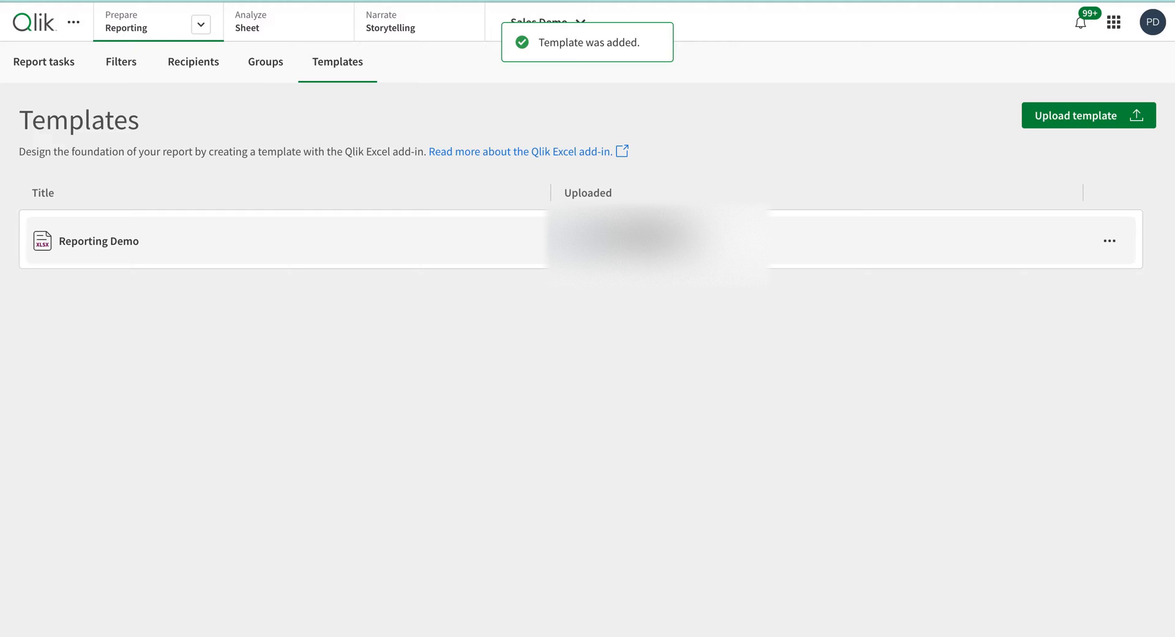
pyautogui.click(1111, 242)
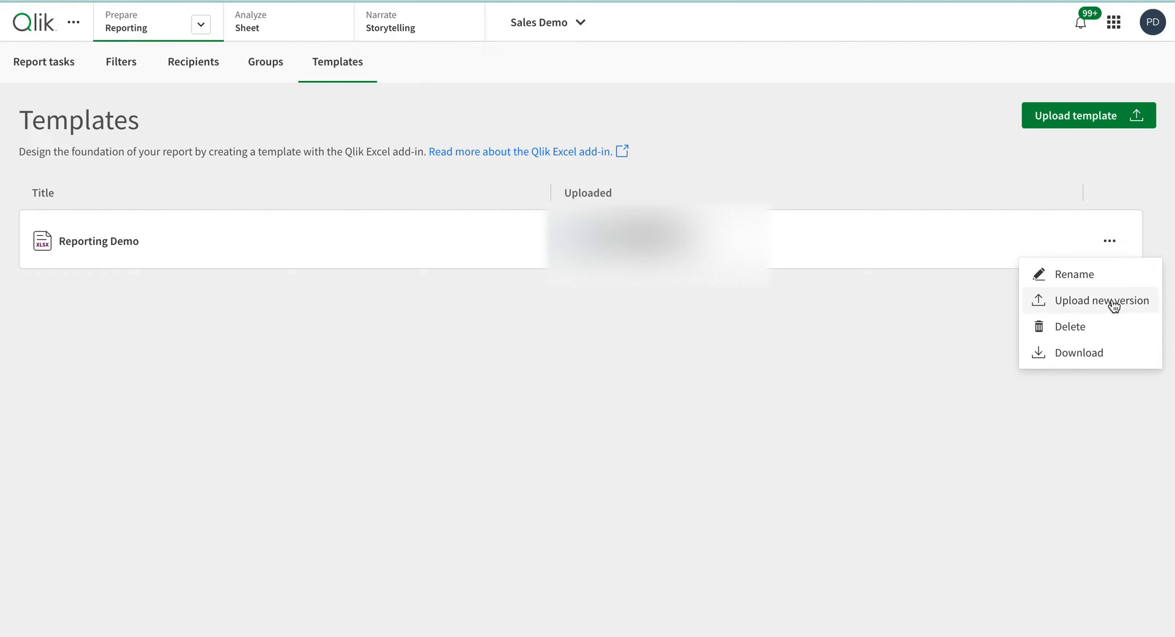
pyautogui.click(975, 177)
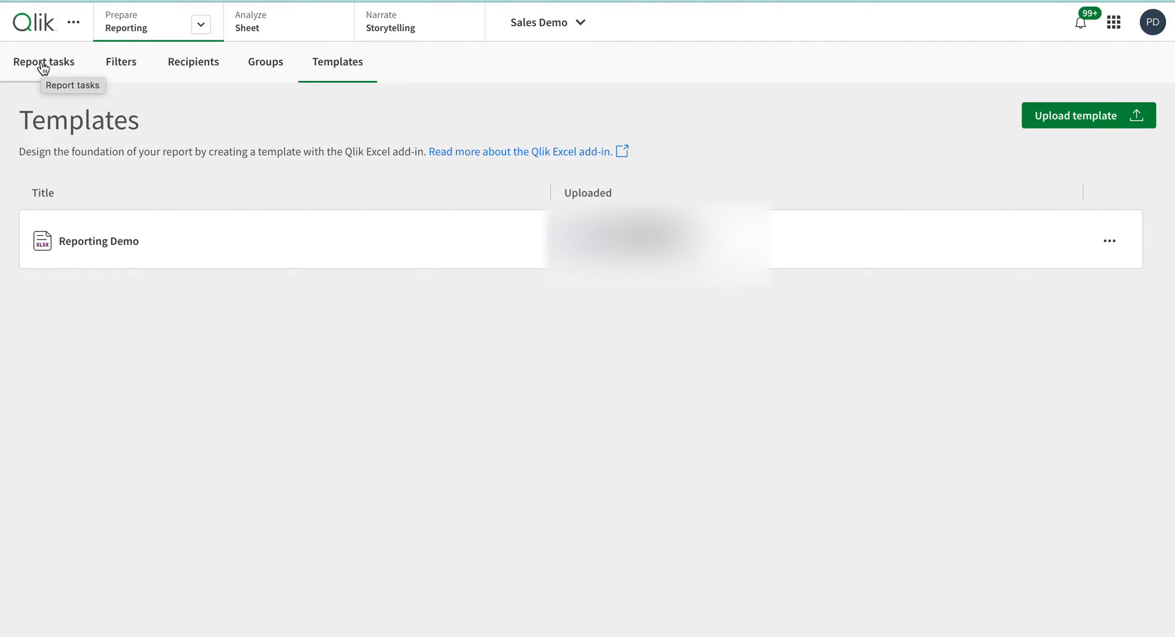
pyautogui.click(42, 66)
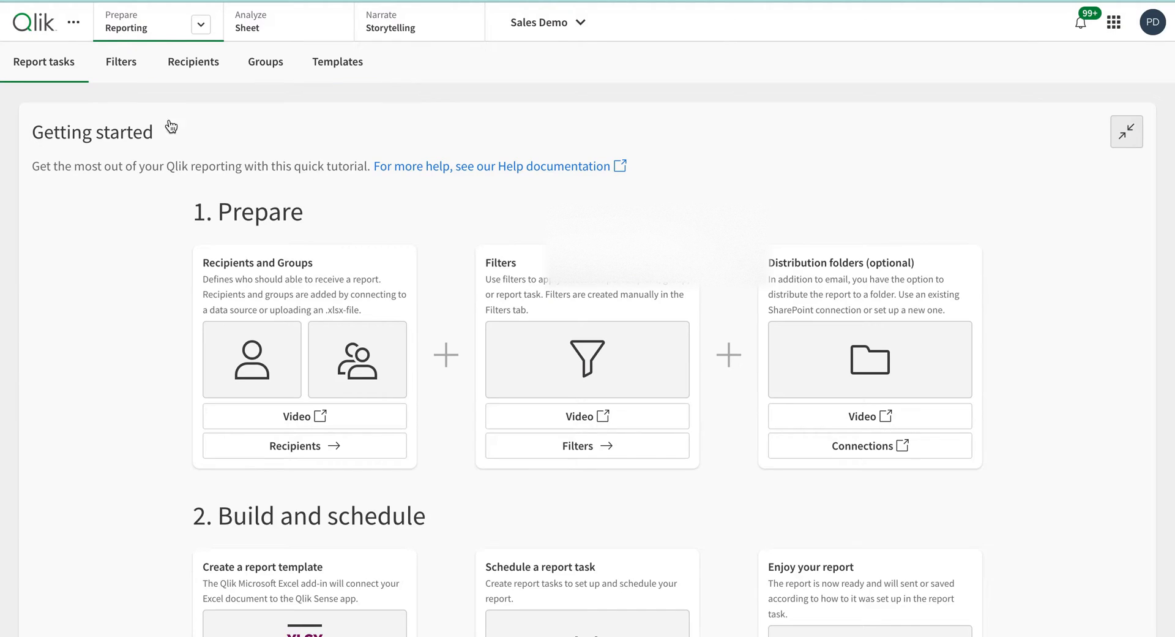
pyautogui.scroll(-1, 152, 201)
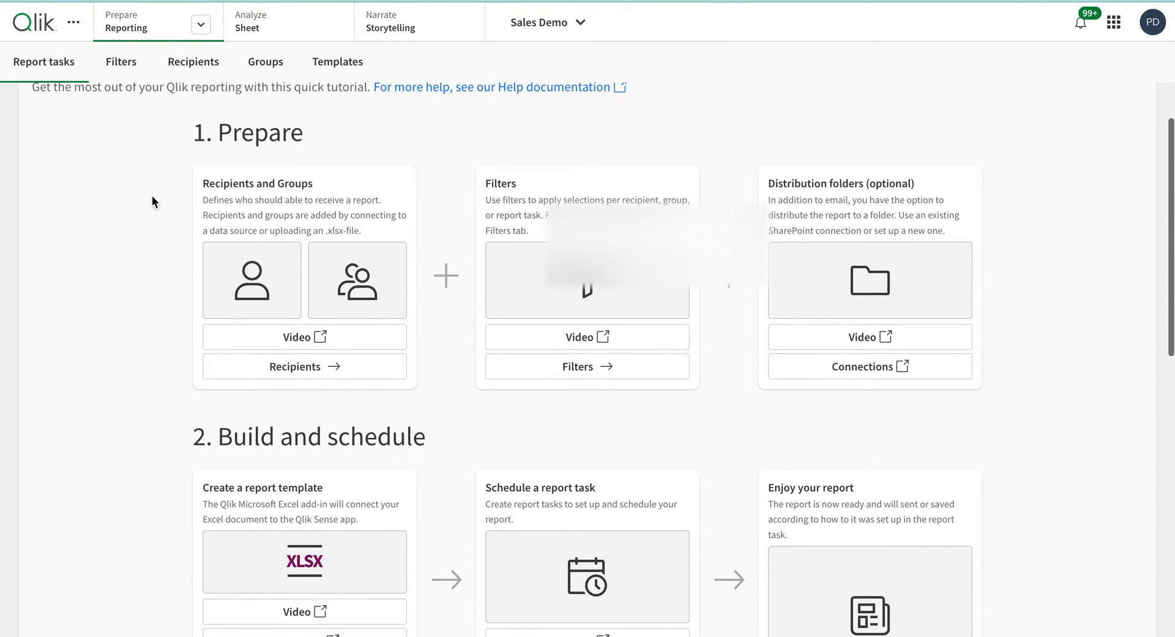
pyautogui.scroll(1, 180, 158)
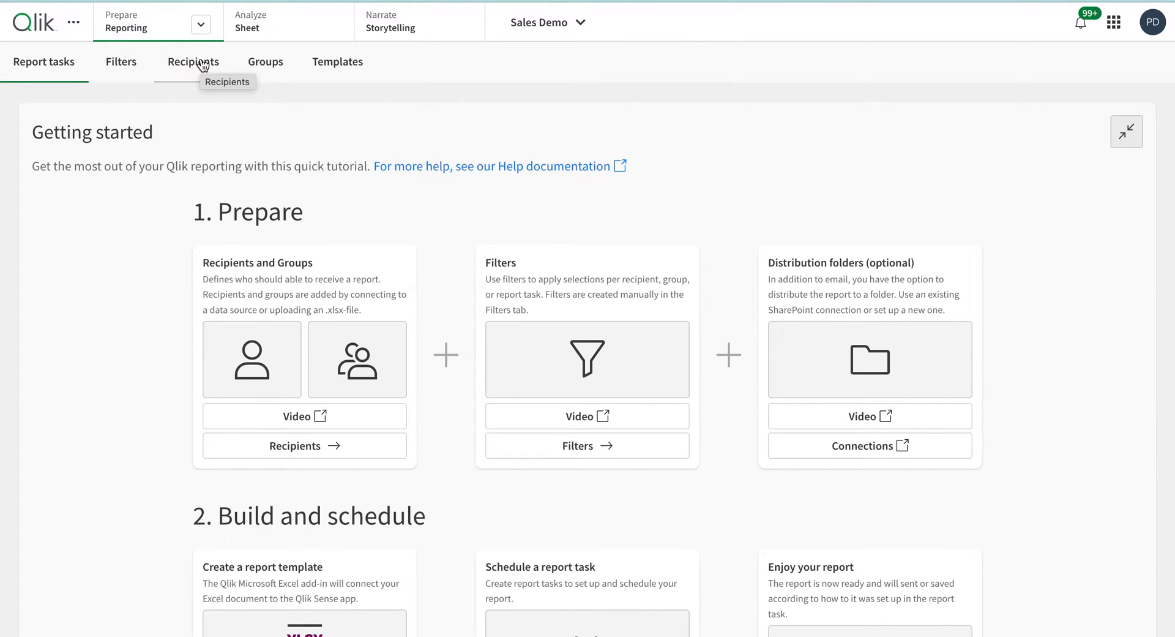
# Go to the empty Recipients list and show the add-recipients options.
pyautogui.click(203, 65)
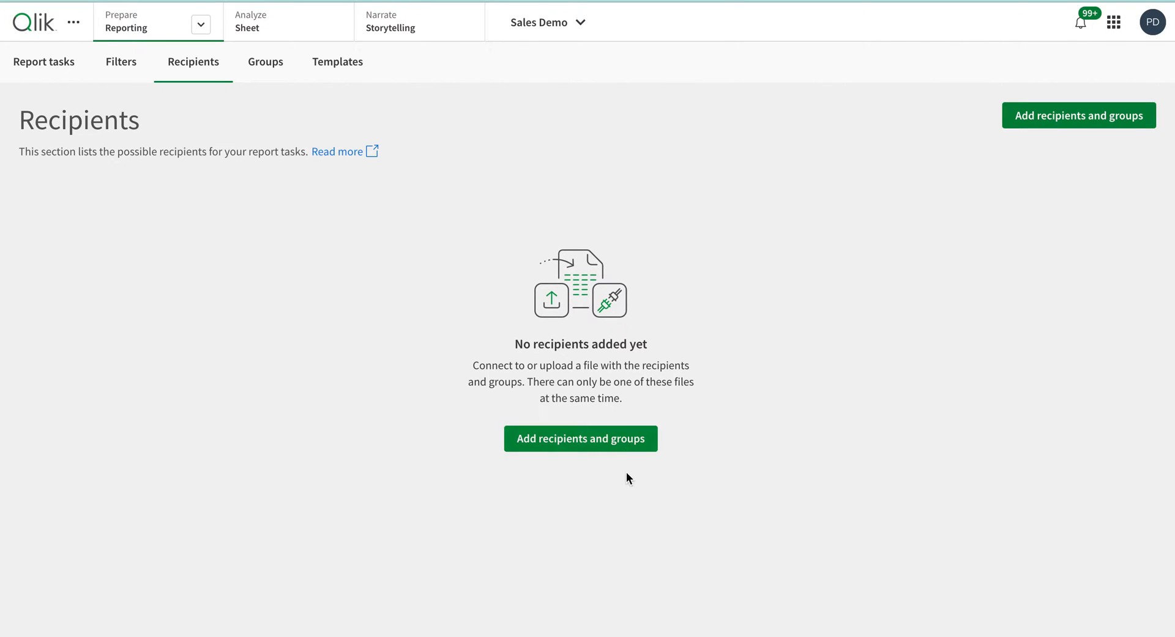
pyautogui.click(625, 440)
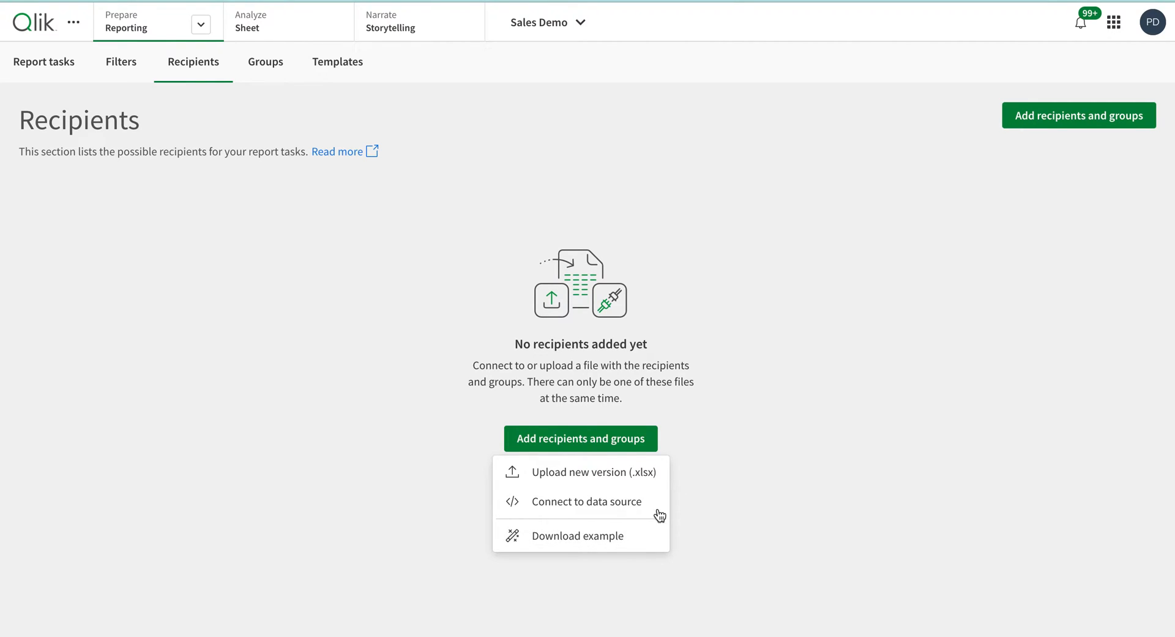
# Download the example recipients file and open it from the browser downloads.
pyautogui.click(613, 539)
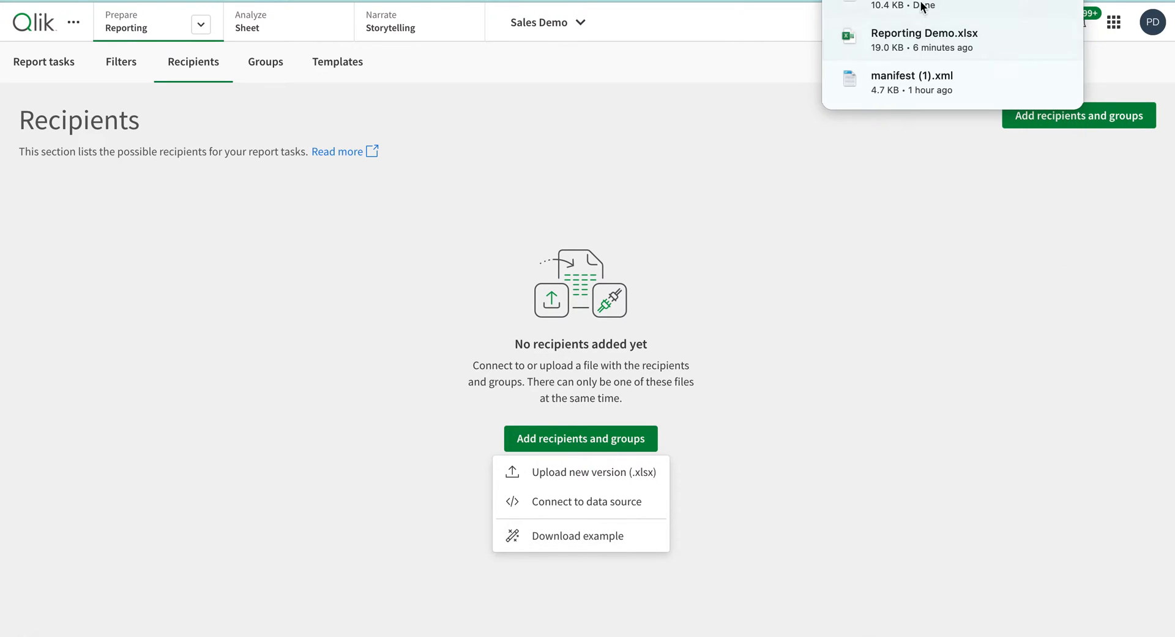
pyautogui.click(921, 5)
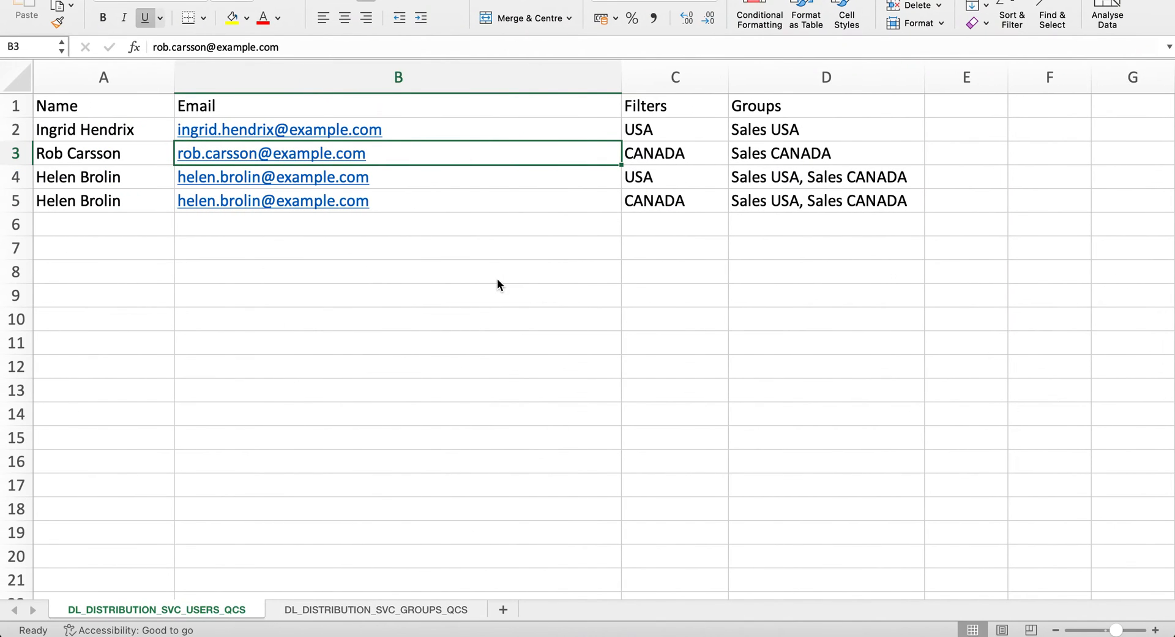
pyautogui.click(340, 272)
pyautogui.click(136, 129)
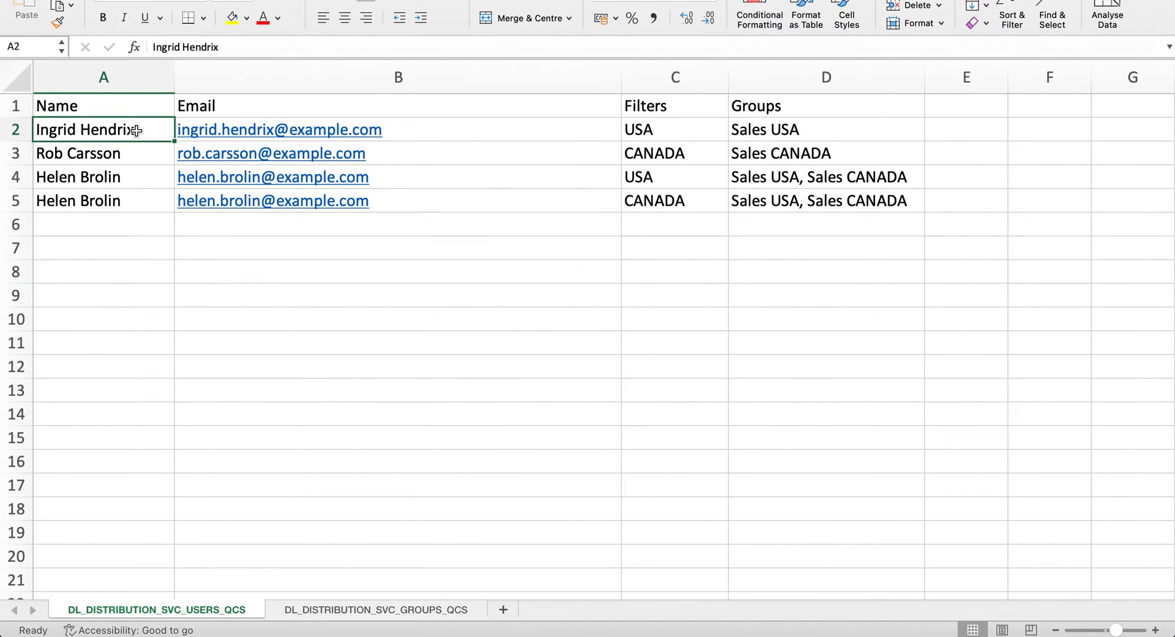
pyautogui.press('Right')
pyautogui.press('Right')
pyautogui.press('Right')
pyautogui.press('Left')
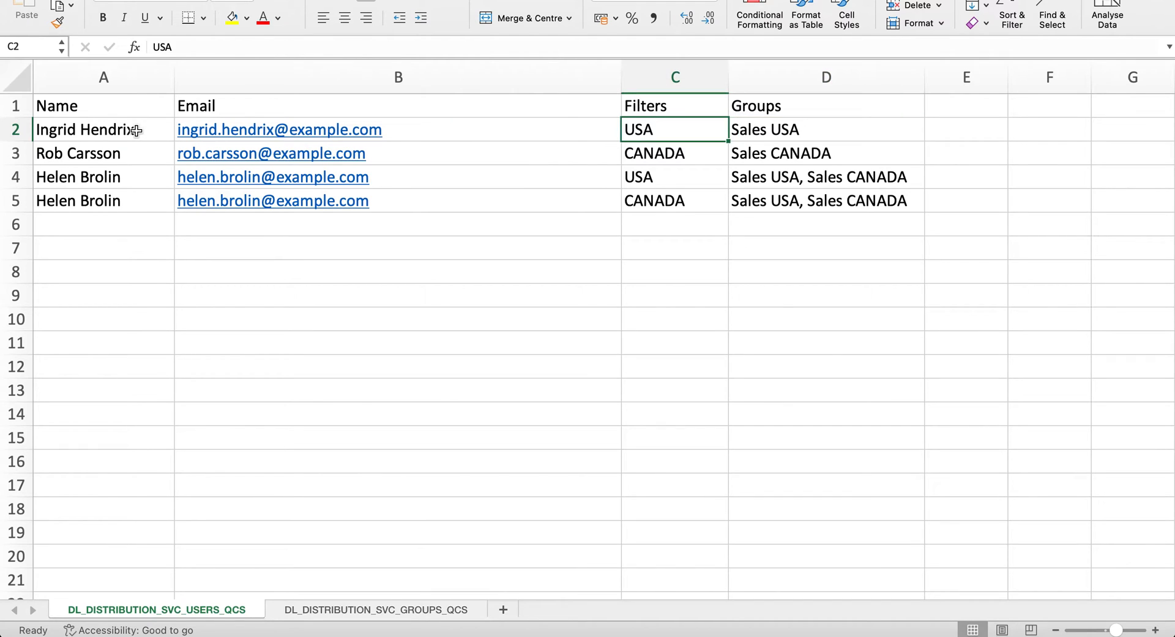
pyautogui.press('Right')
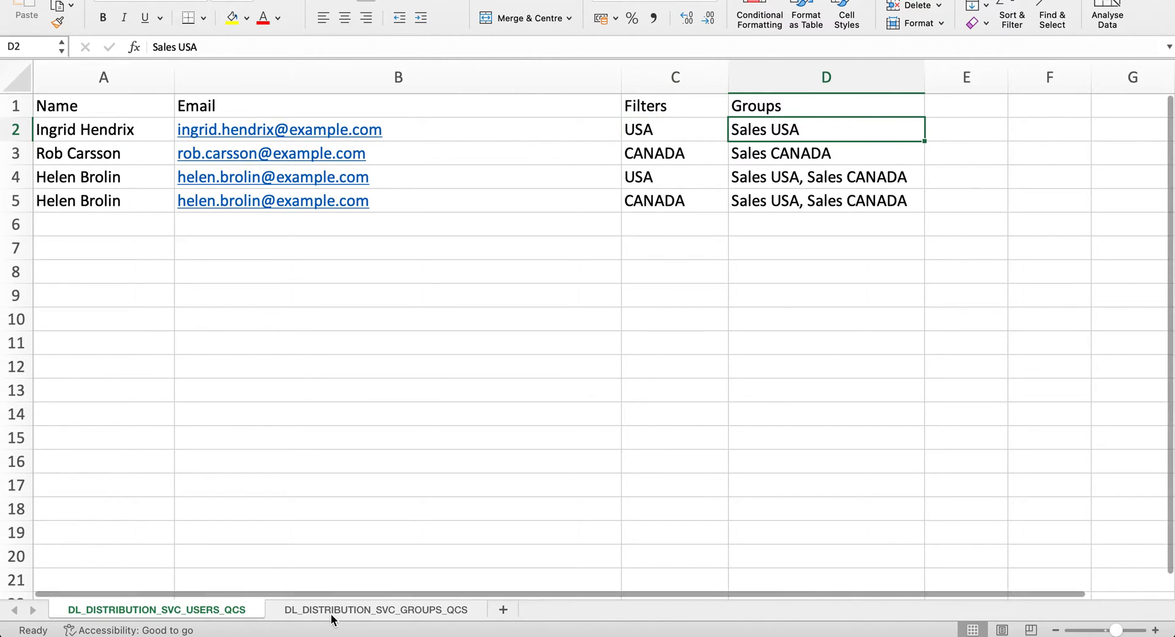
pyautogui.click(332, 610)
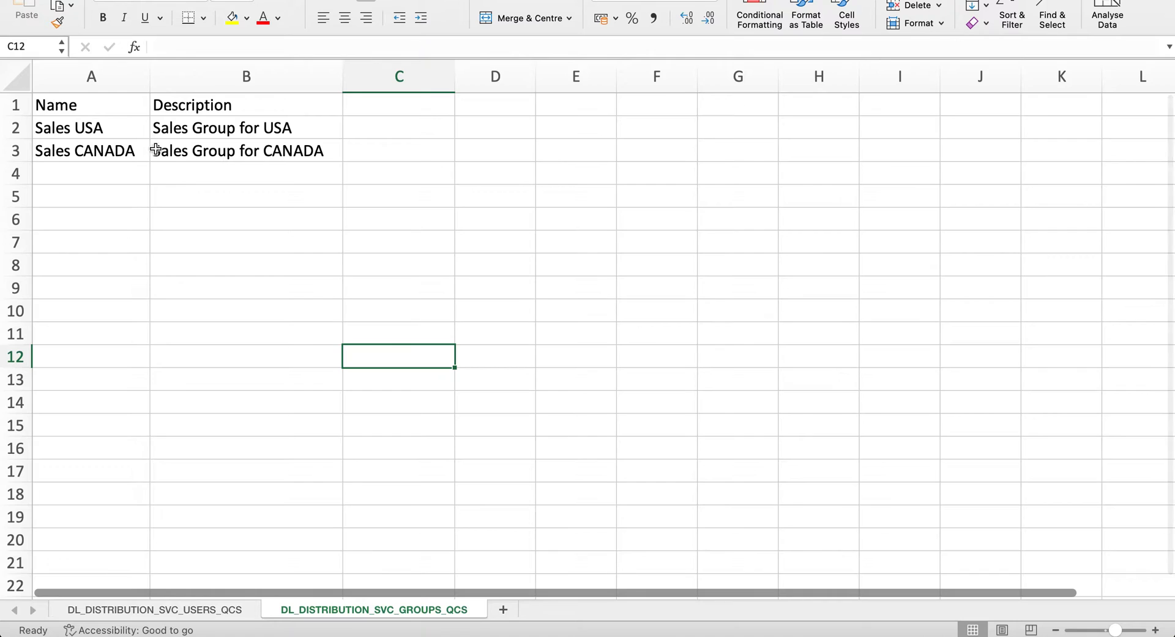
pyautogui.click(168, 609)
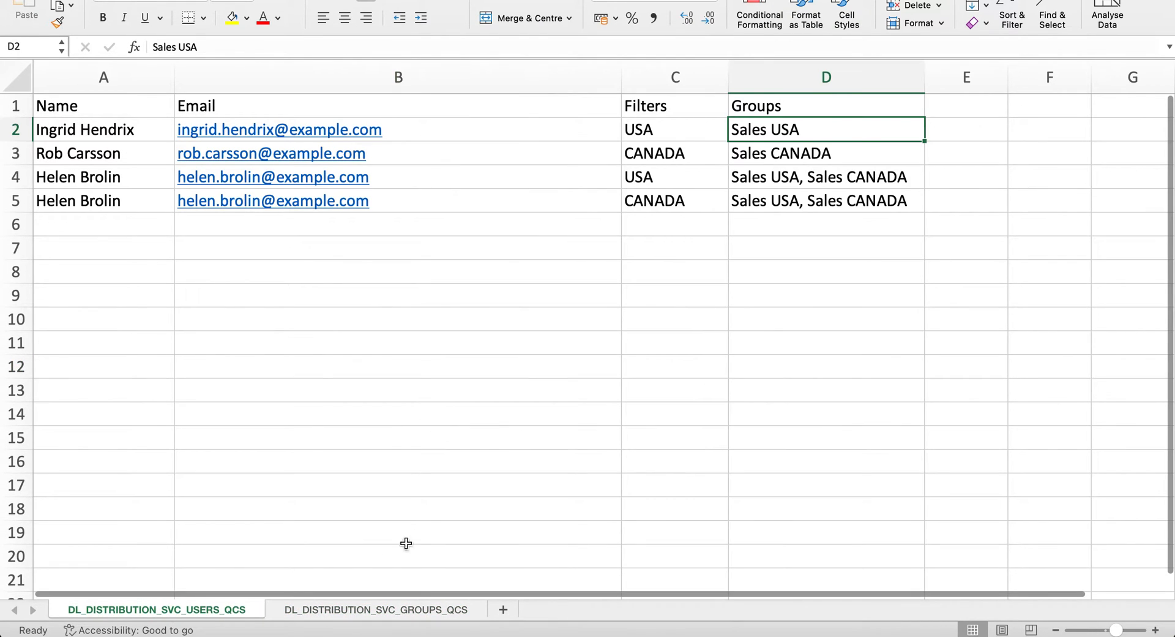
# On the GROUPS sheet, clear the Sales USA and Sales CANADA rows and enter an Internal group.
pyautogui.click(333, 609)
pyautogui.click(52, 128)
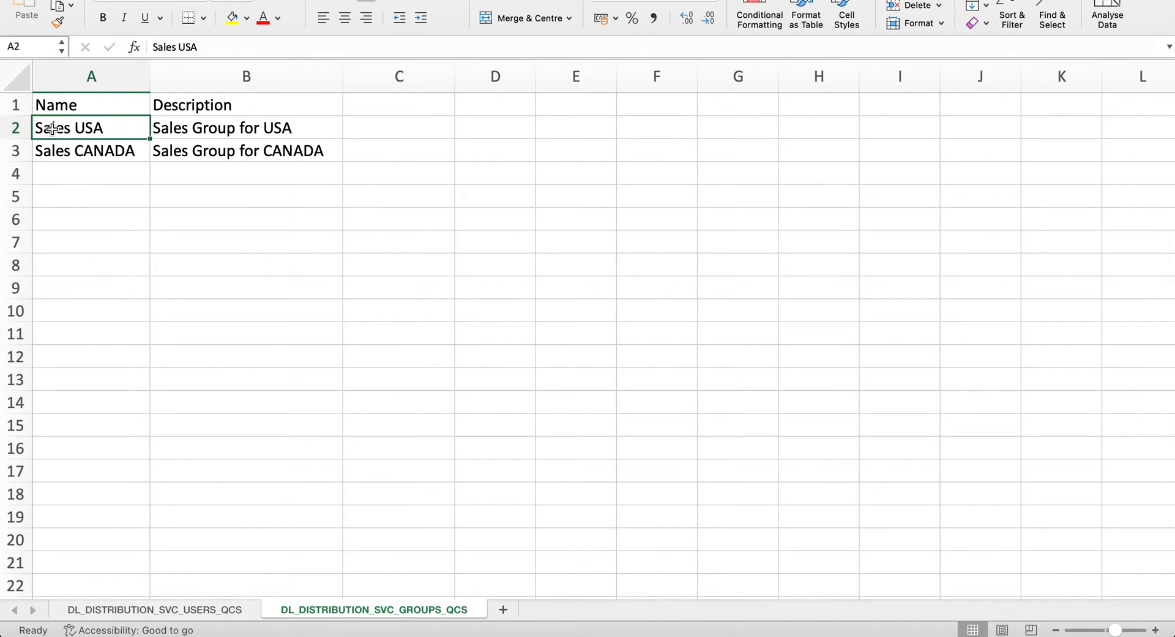
pyautogui.click(57, 173)
pyautogui.click(16, 127)
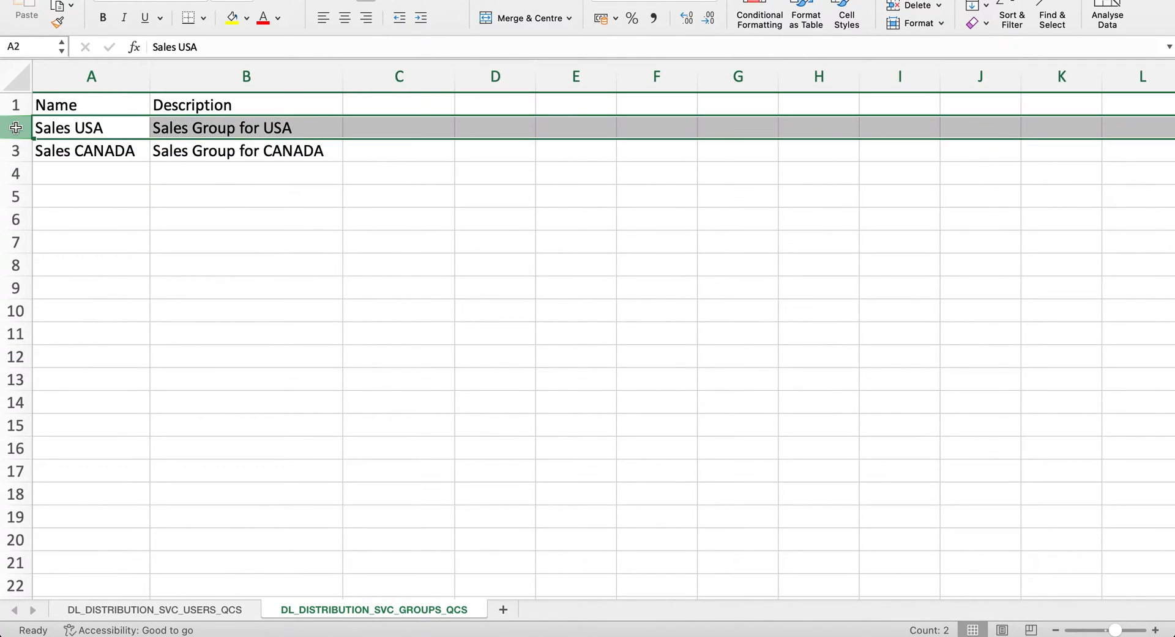
pyautogui.hotkey('shift', 'Down')
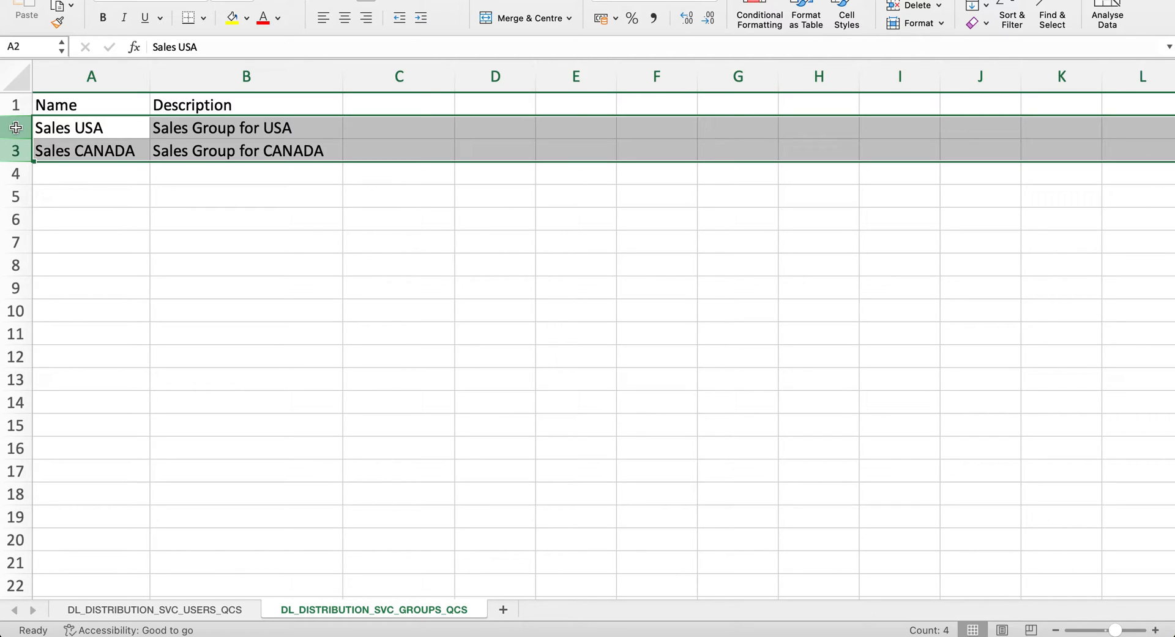
pyautogui.press('Delete')
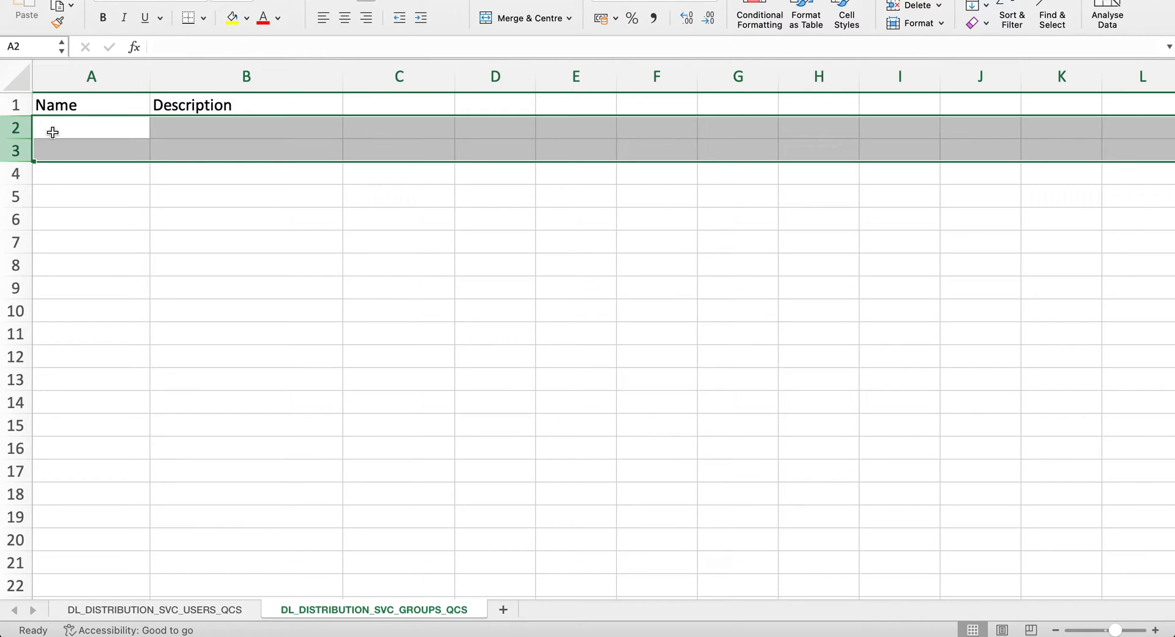
pyautogui.click(53, 132)
pyautogui.write('IN')
pyautogui.press('BackSpace')
pyautogui.press('BackSpace')
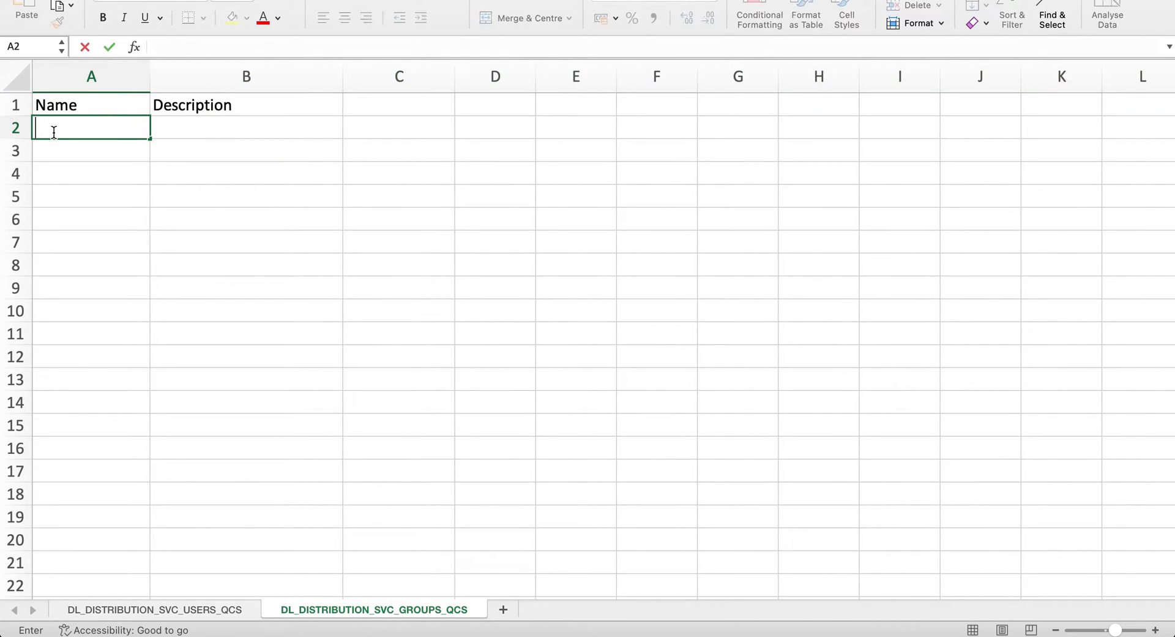
pyautogui.write('nbr')
pyautogui.press('BackSpace')
pyautogui.press('BackSpace')
pyautogui.press('BackSpace')
pyautogui.write('IN')
pyautogui.press('BackSpace')
pyautogui.write('nter')
pyautogui.write('nal')
pyautogui.press('Tab')
pyautogui.write('In')
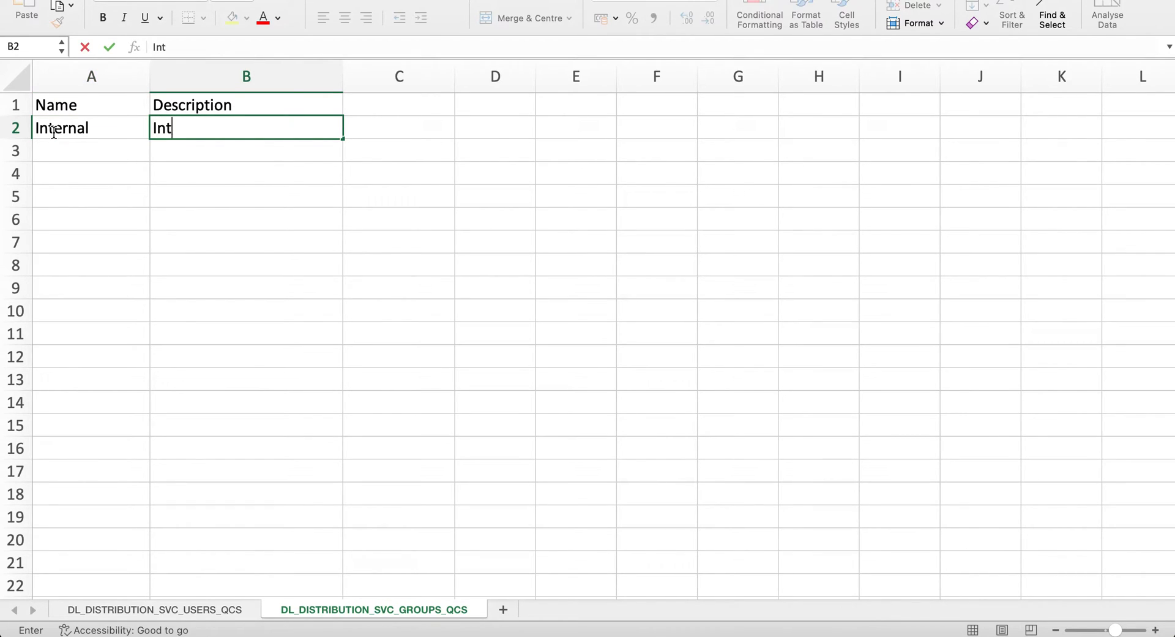
pyautogui.write('ternal')
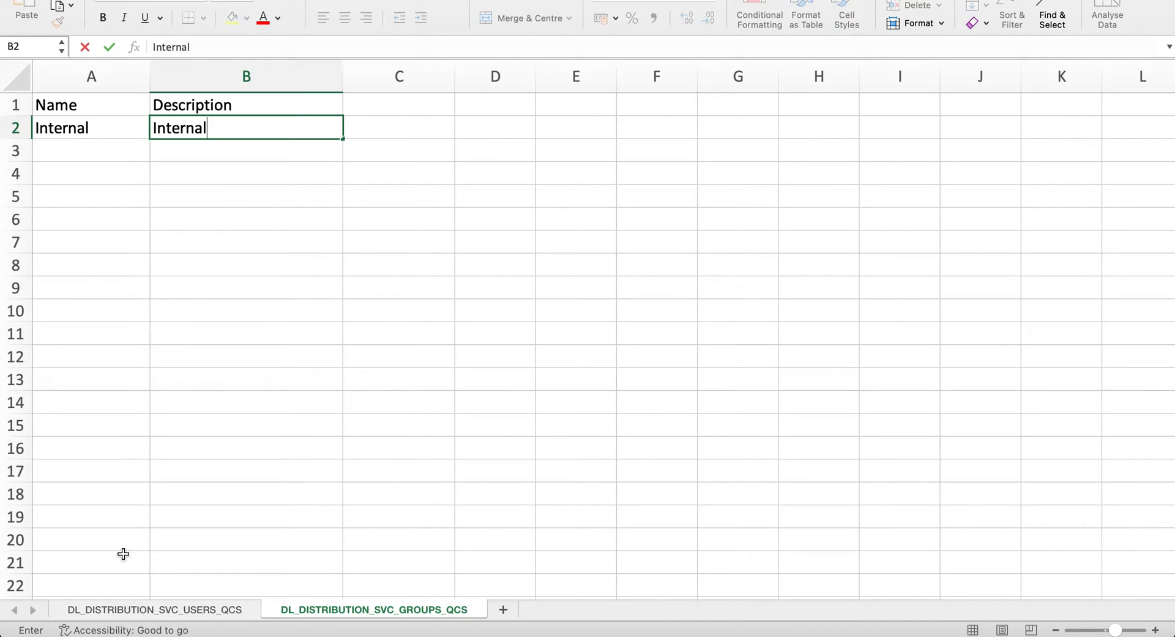
# On the USERS sheet, make row 2 user AR_Qlik in group Internal and clear the other user rows.
pyautogui.click(134, 609)
pyautogui.click(105, 129)
pyautogui.write('AR')
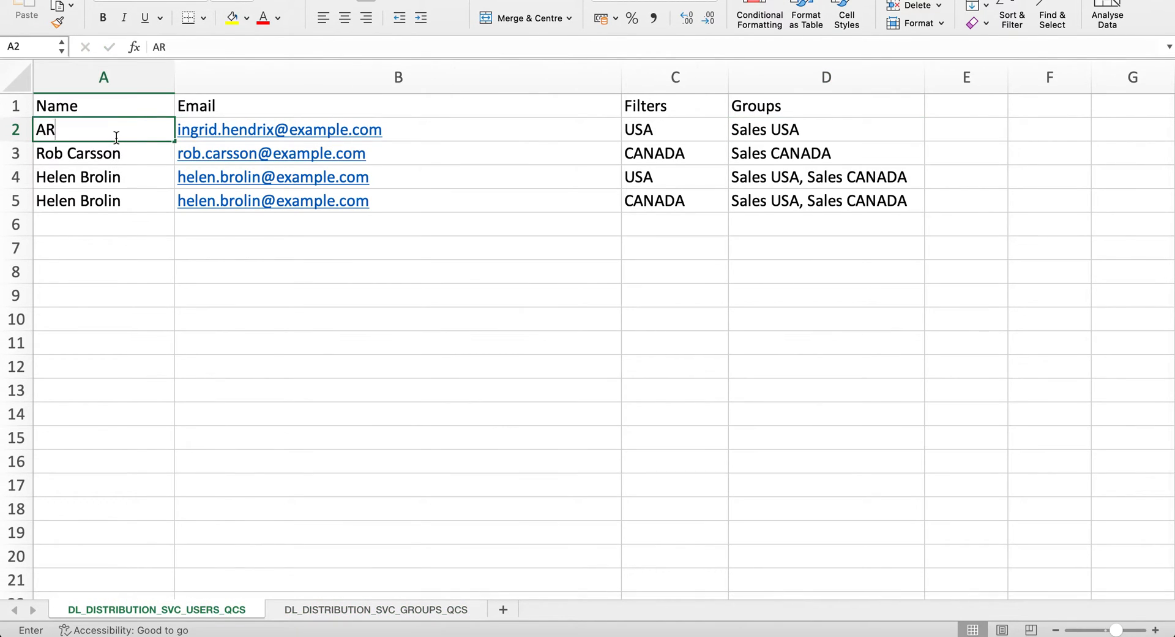
pyautogui.write('_Qlik')
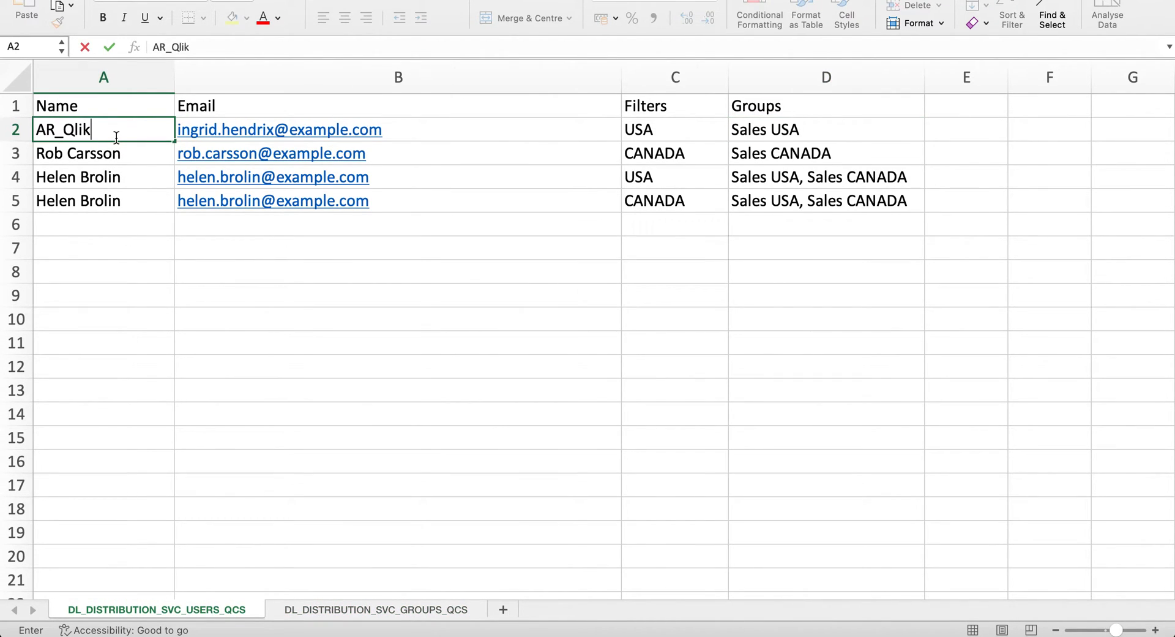
pyautogui.press('Tab')
pyautogui.press('Delete')
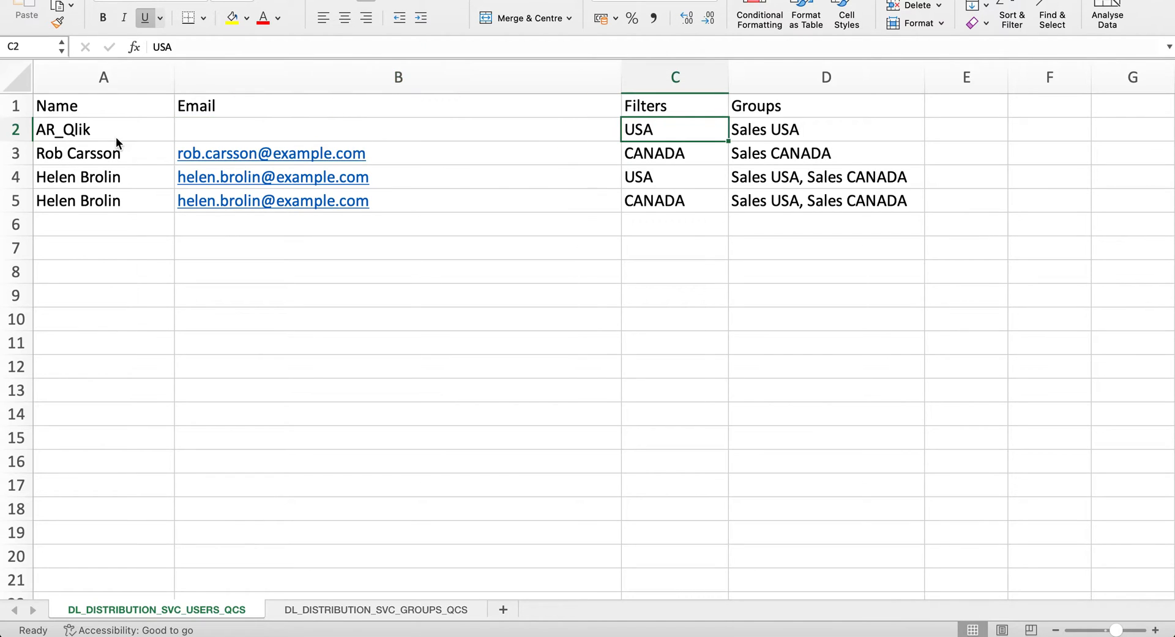
pyautogui.press('Delete')
pyautogui.press('Right')
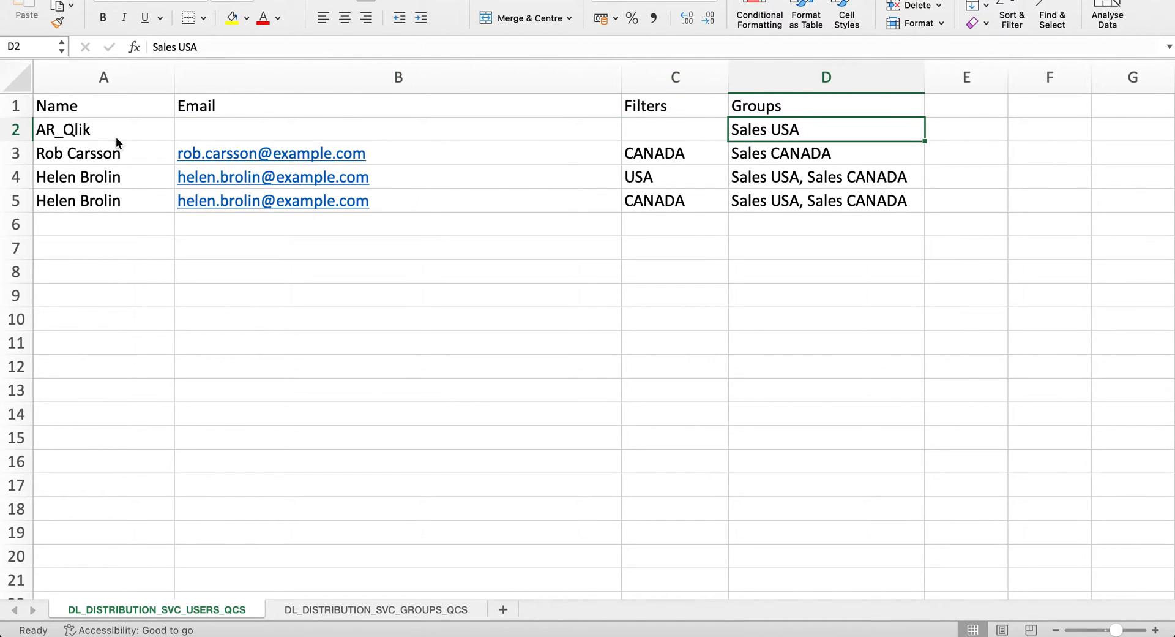
pyautogui.write('IN')
pyautogui.press('BackSpace')
pyautogui.write('nt')
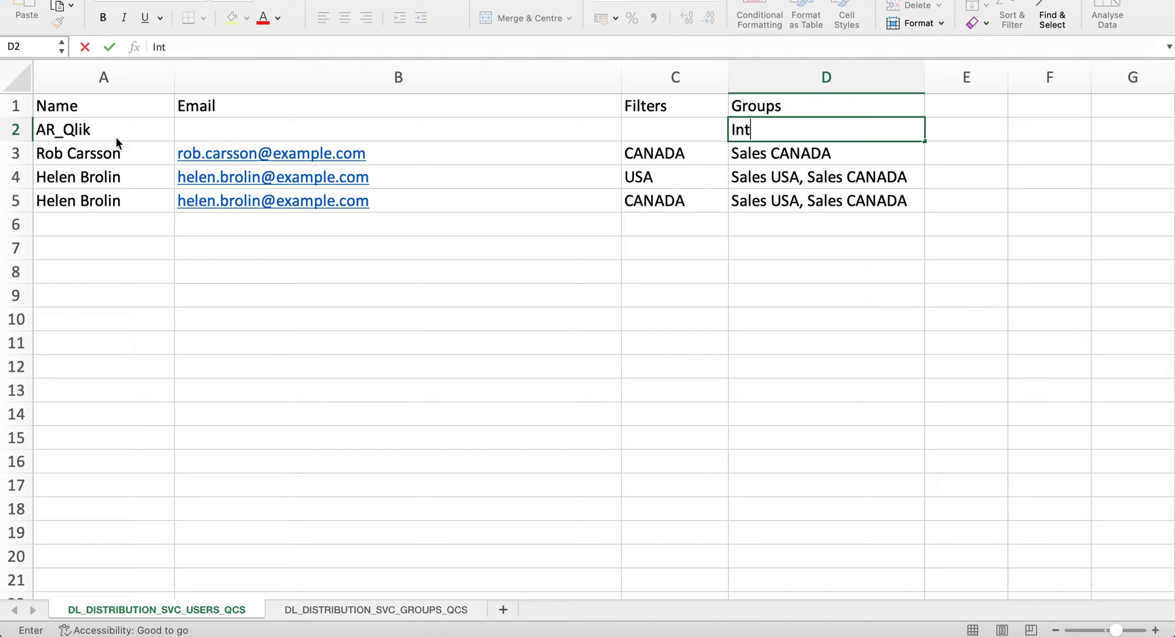
pyautogui.write('ernal')
pyautogui.press('Return')
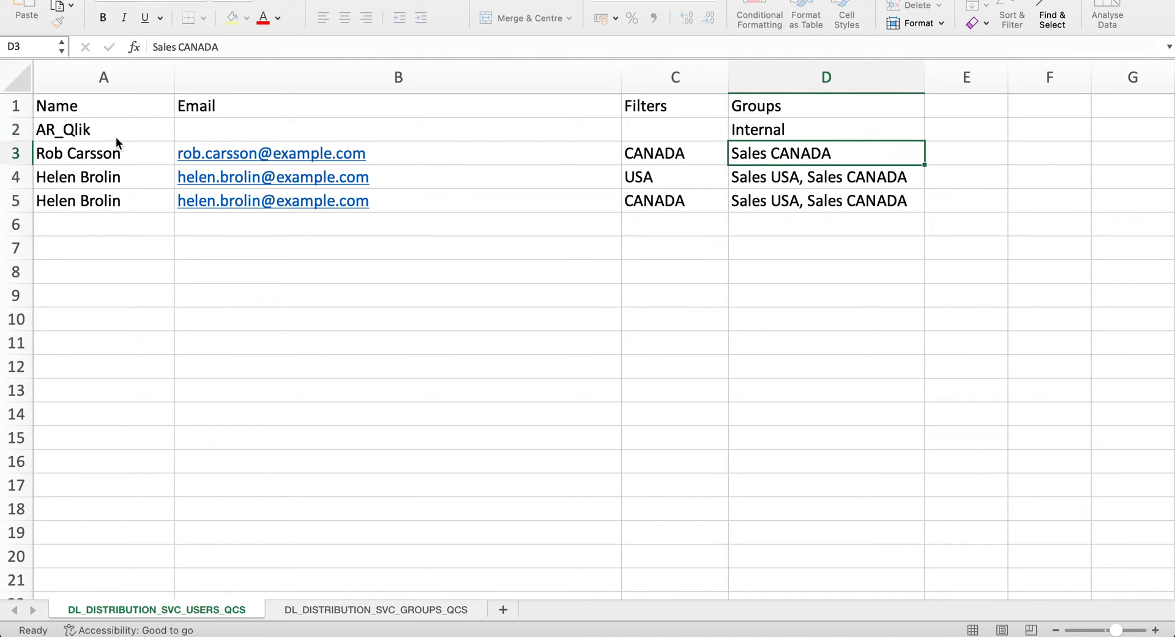
pyautogui.hotkey('shift', 'space')
pyautogui.hotkey('shift', 'Down')
pyautogui.hotkey('shift', 'Down')
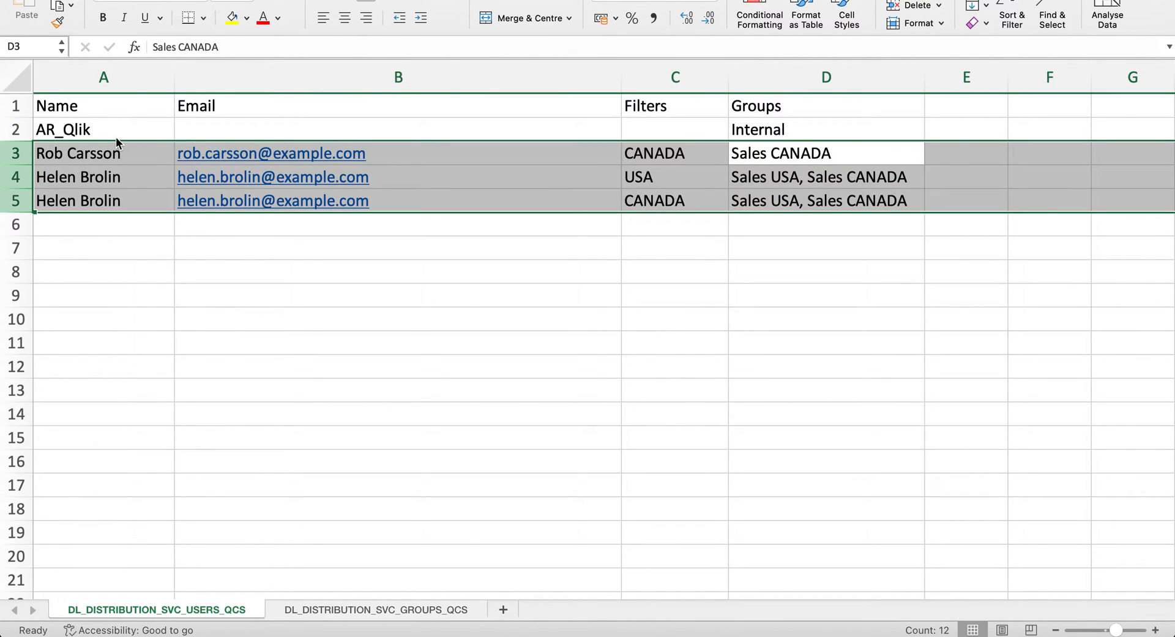
pyautogui.press('Delete')
pyautogui.click(230, 288)
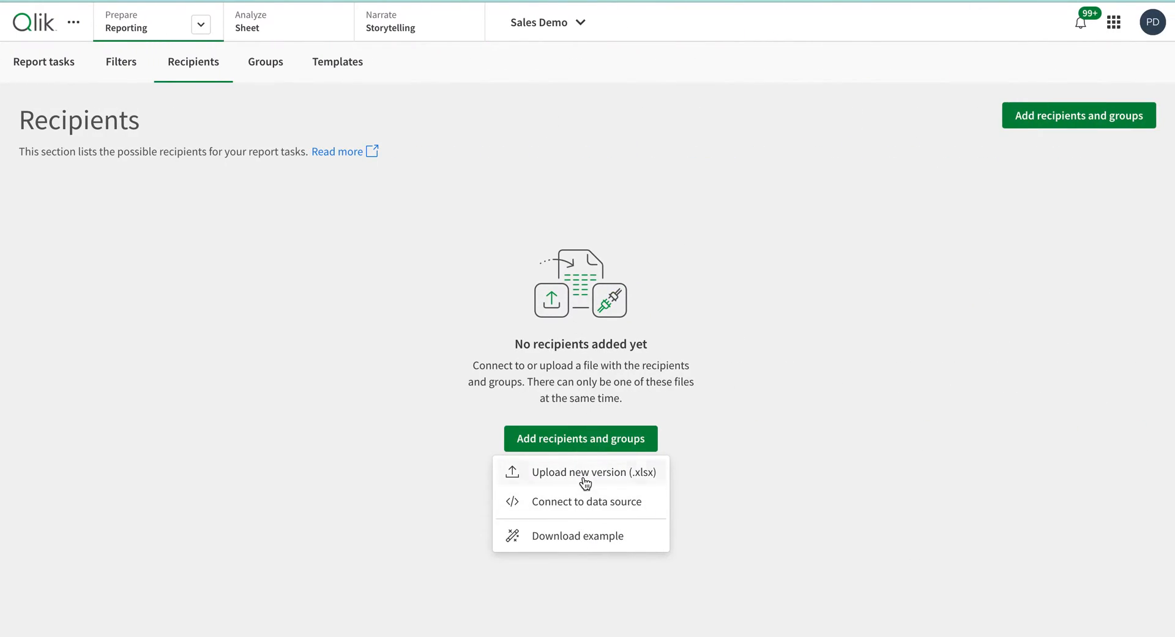
# Upload the Recipient List Multiple spreadsheet as the new recipients version.
pyautogui.click(582, 471)
pyautogui.click(587, 443)
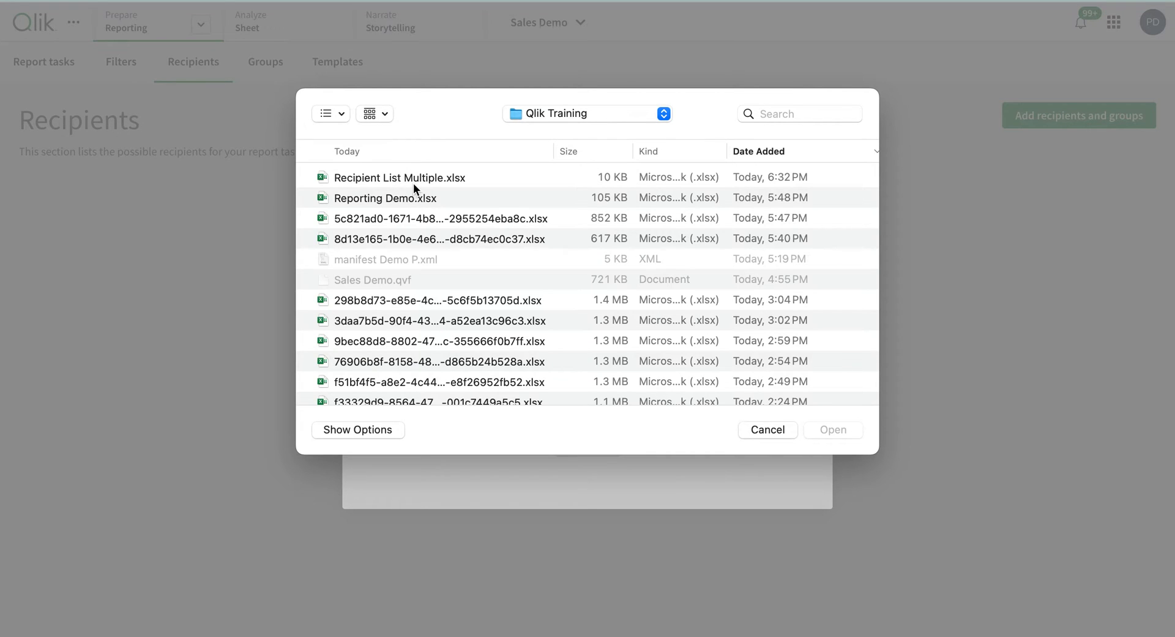
pyautogui.press('Down')
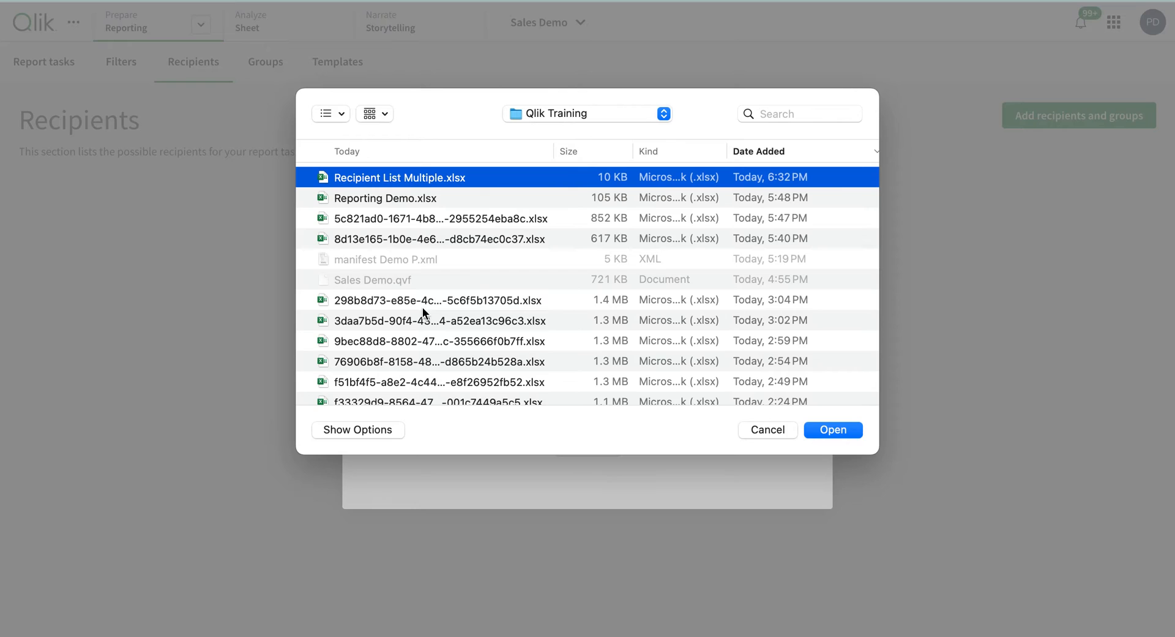
pyautogui.scroll(-10, 423, 307)
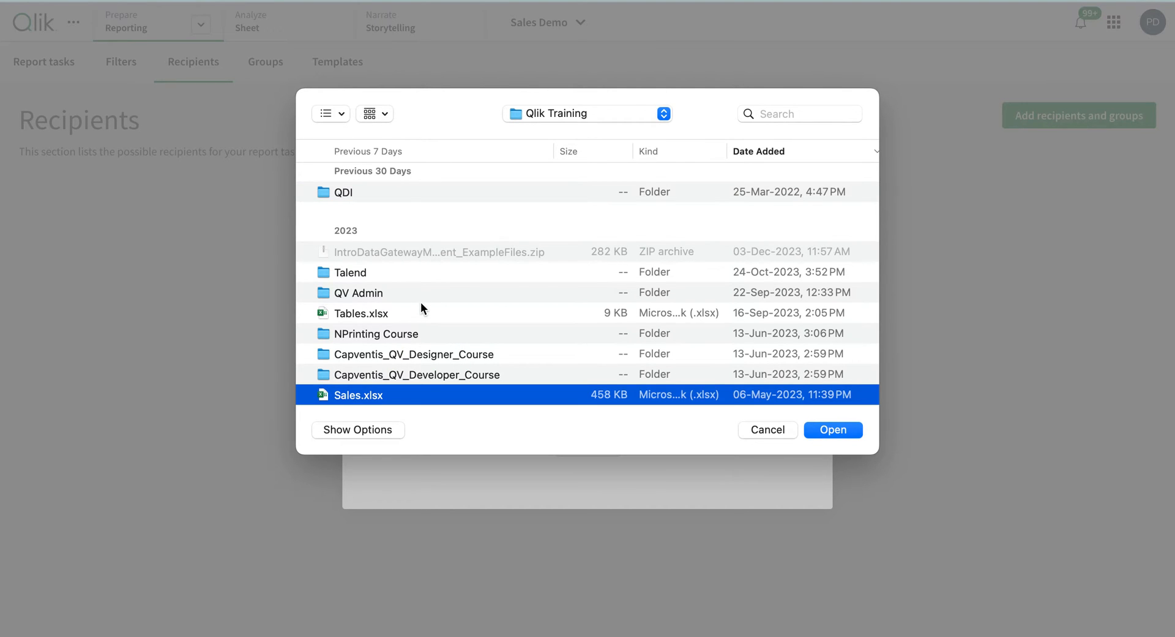
pyautogui.scroll(8, 422, 307)
pyautogui.scroll(-5, 423, 342)
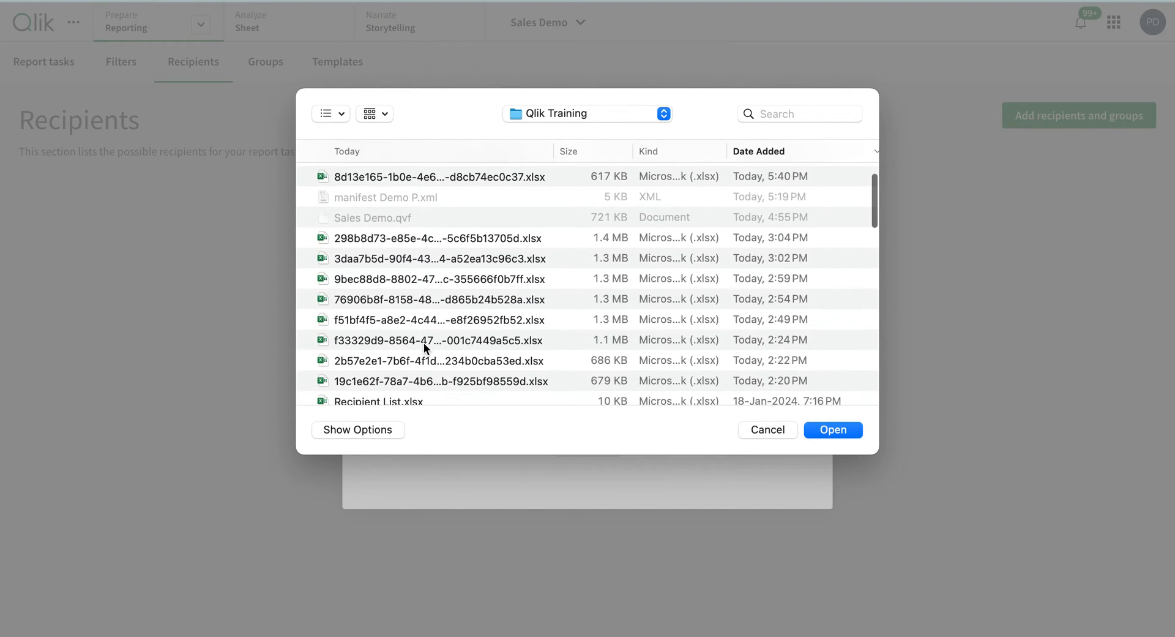
pyautogui.doubleClick(418, 294)
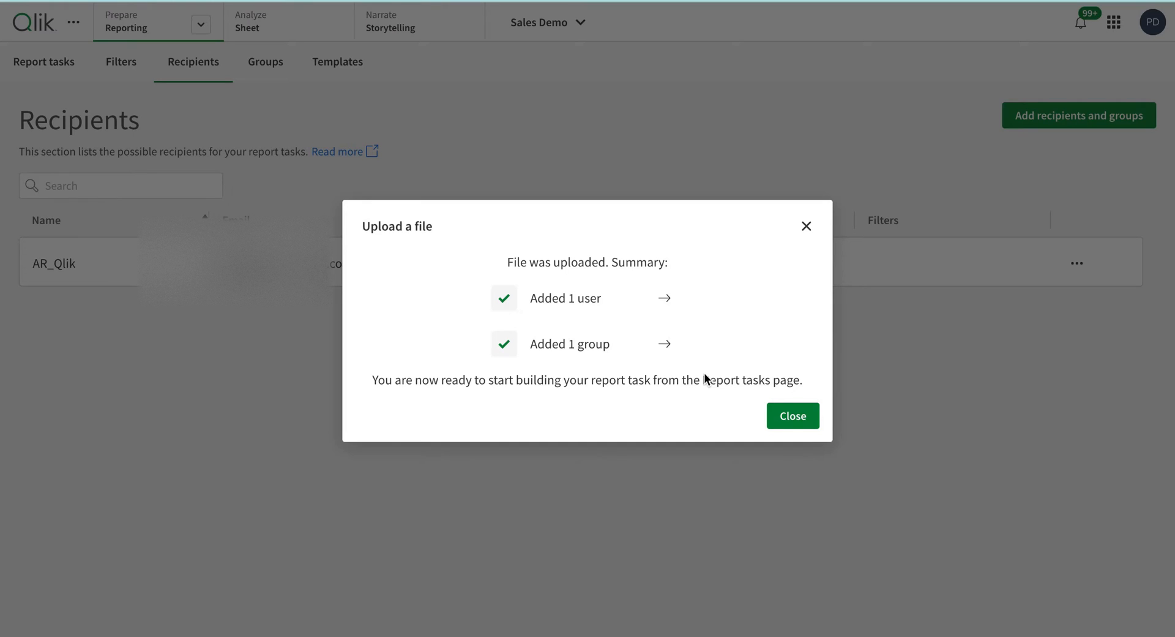
# Dismiss the upload summary and return to the Report tasks overview.
pyautogui.click(795, 431)
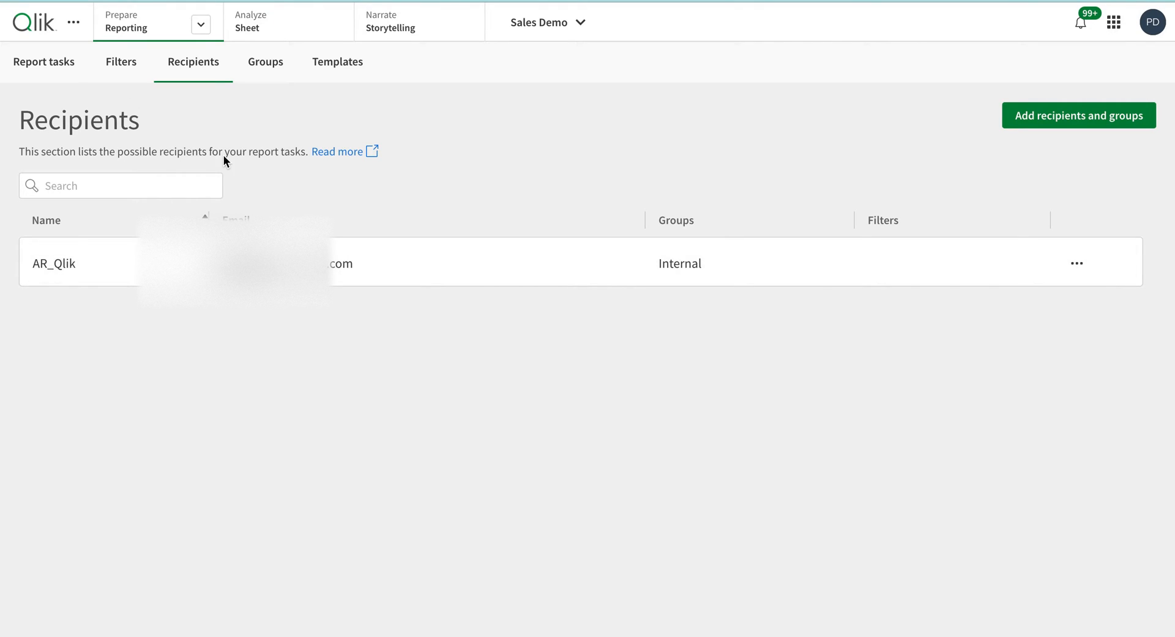
pyautogui.click(47, 66)
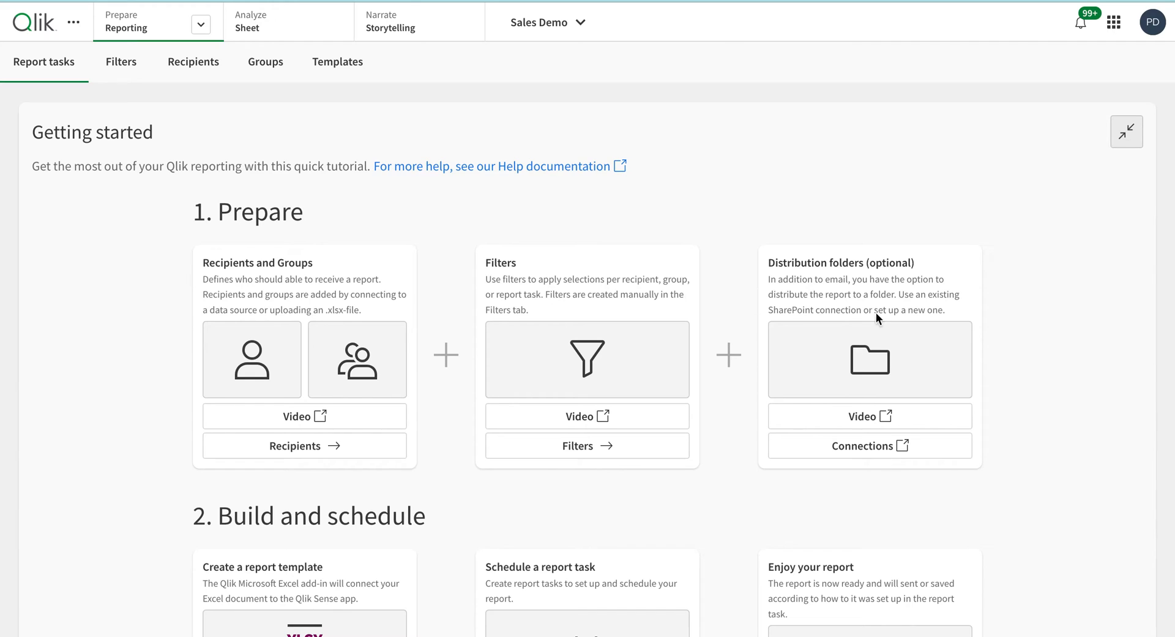
pyautogui.scroll(-1, 906, 298)
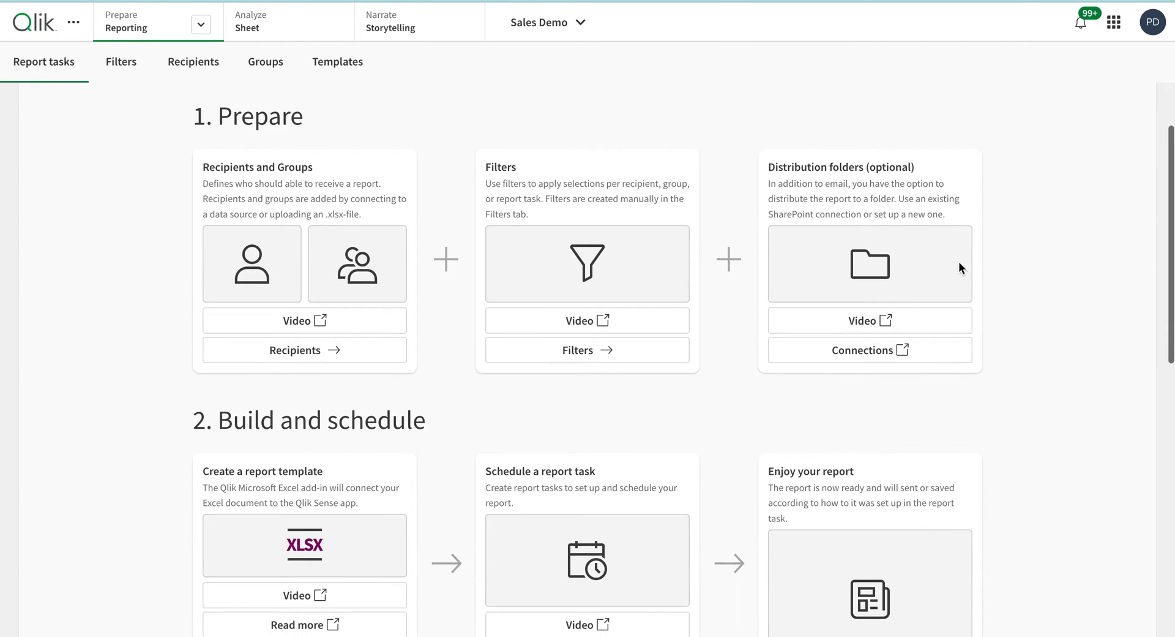
pyautogui.scroll(-1, 965, 297)
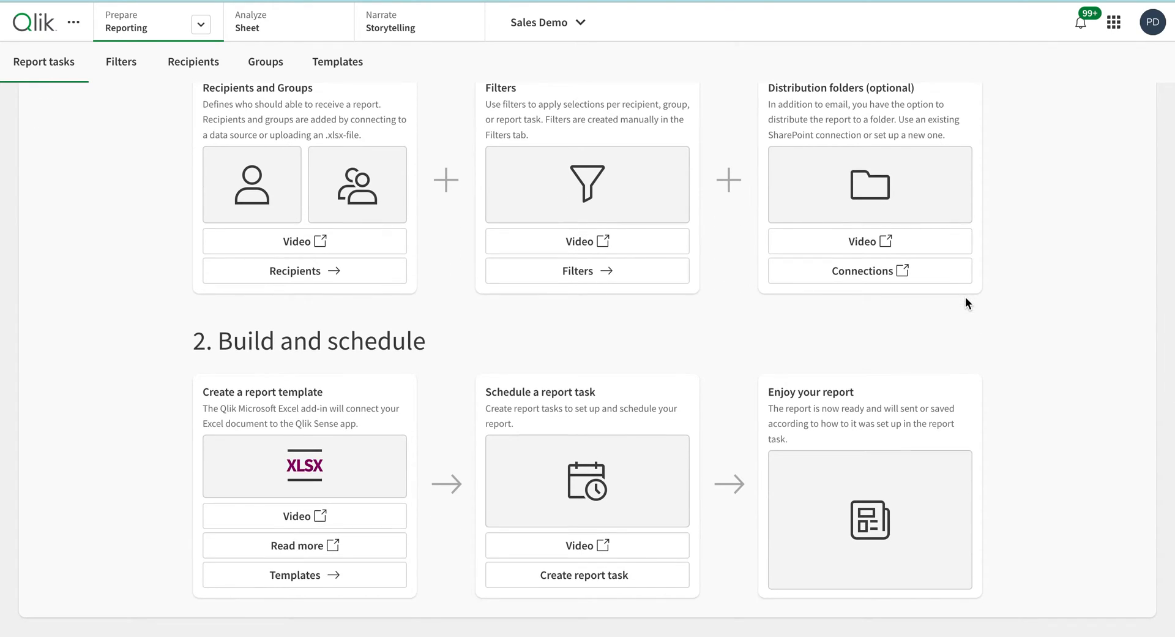
pyautogui.scroll(-1, 404, 370)
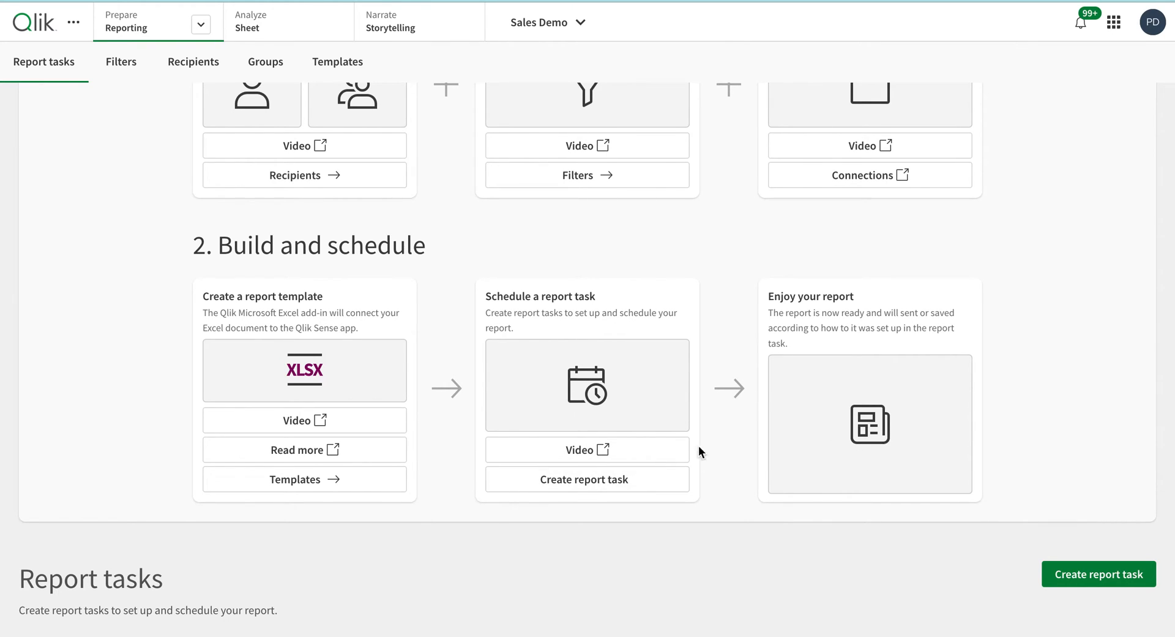
# Create a report task titled 'Demo Report' using the Reporting Demo template and advance to Output.
pyautogui.click(576, 484)
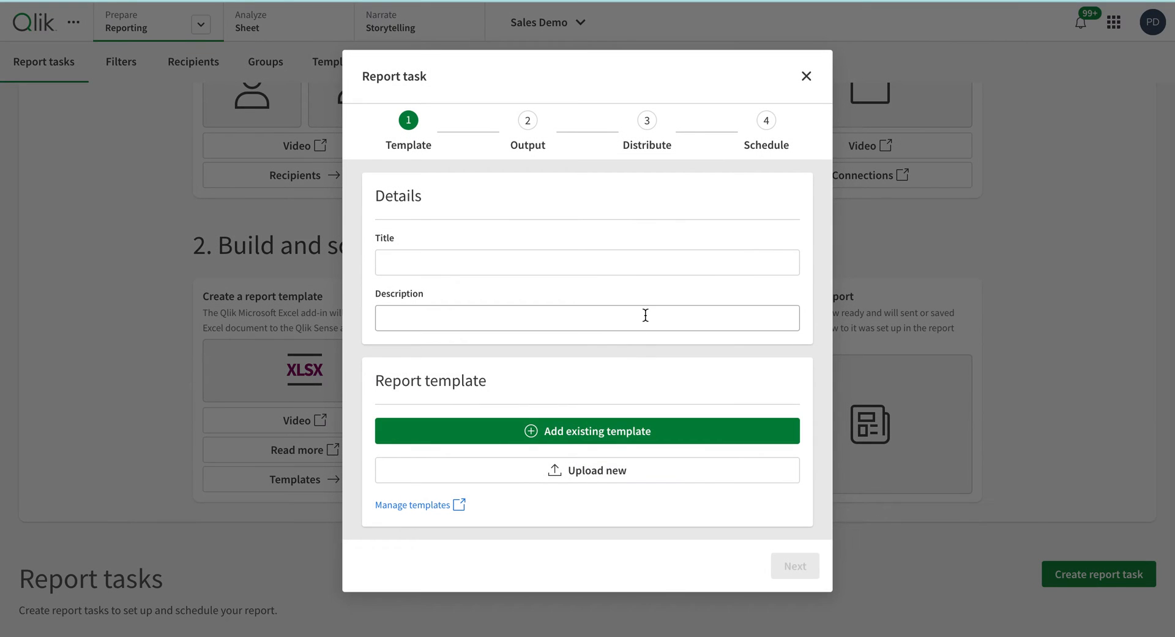
pyautogui.click(471, 250)
pyautogui.write('D')
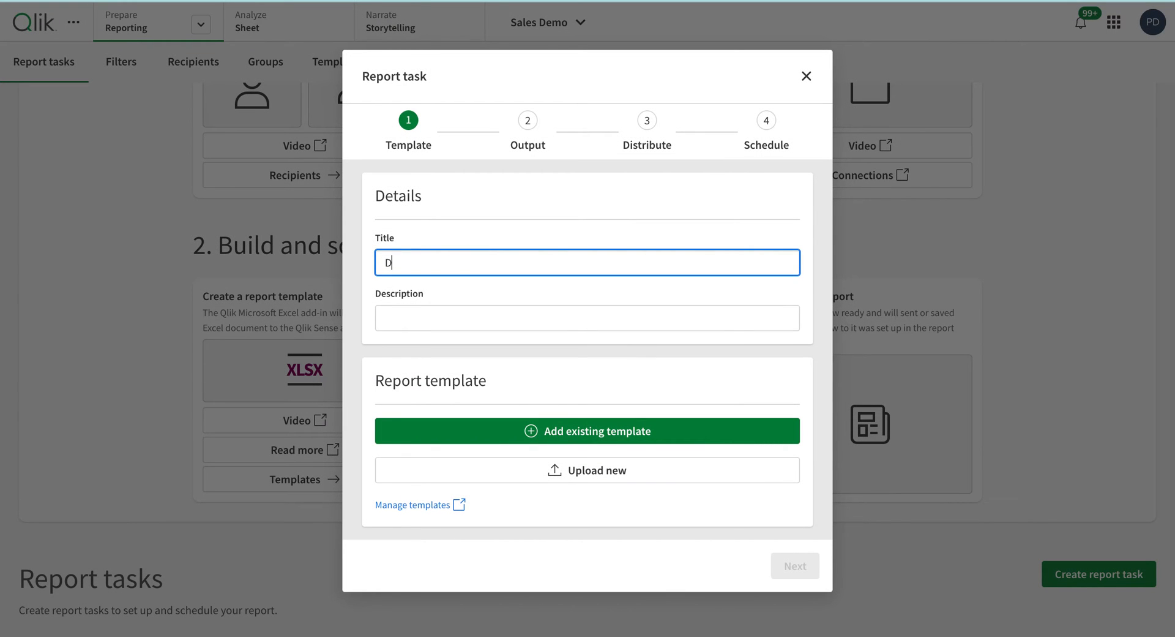
pyautogui.write('emo Re')
pyautogui.write('port')
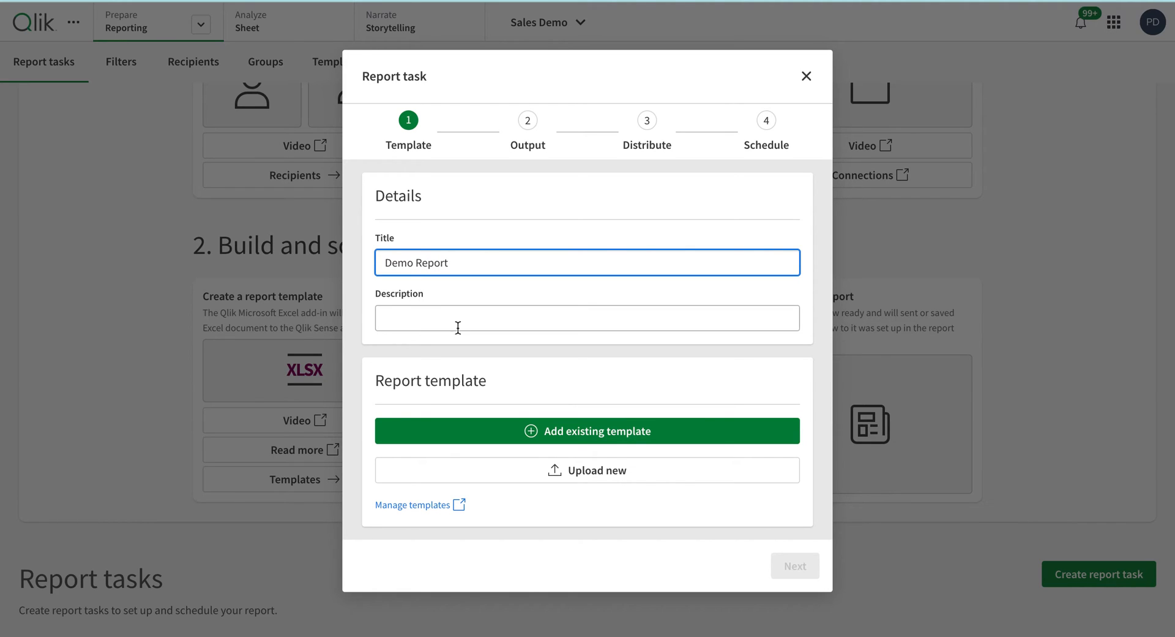
pyautogui.click(578, 437)
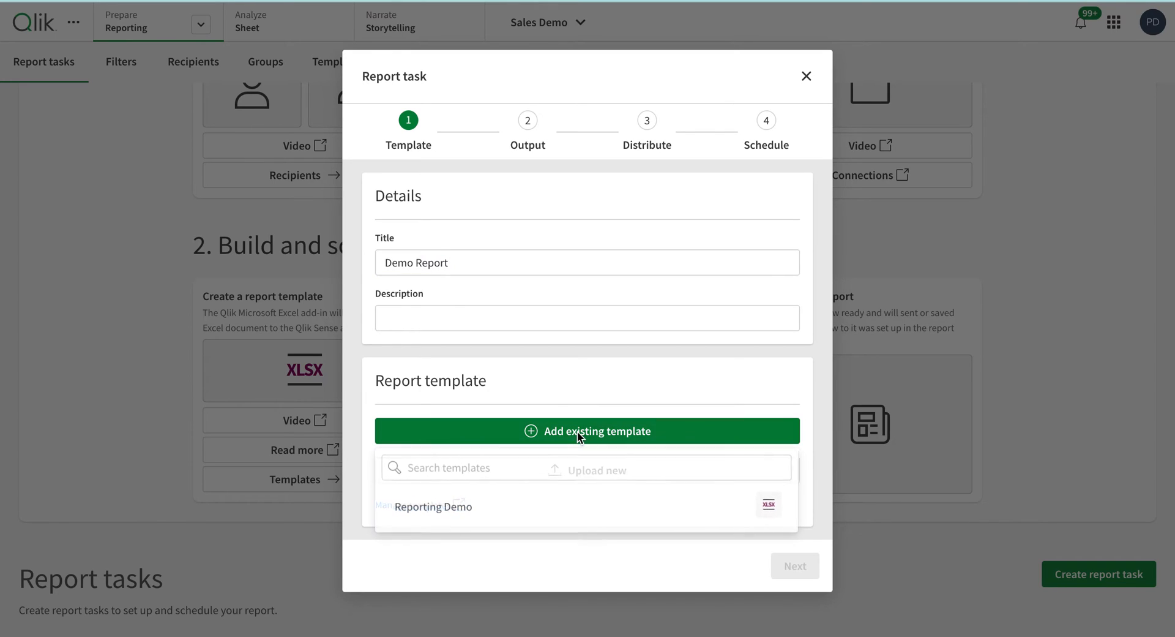
pyautogui.click(505, 502)
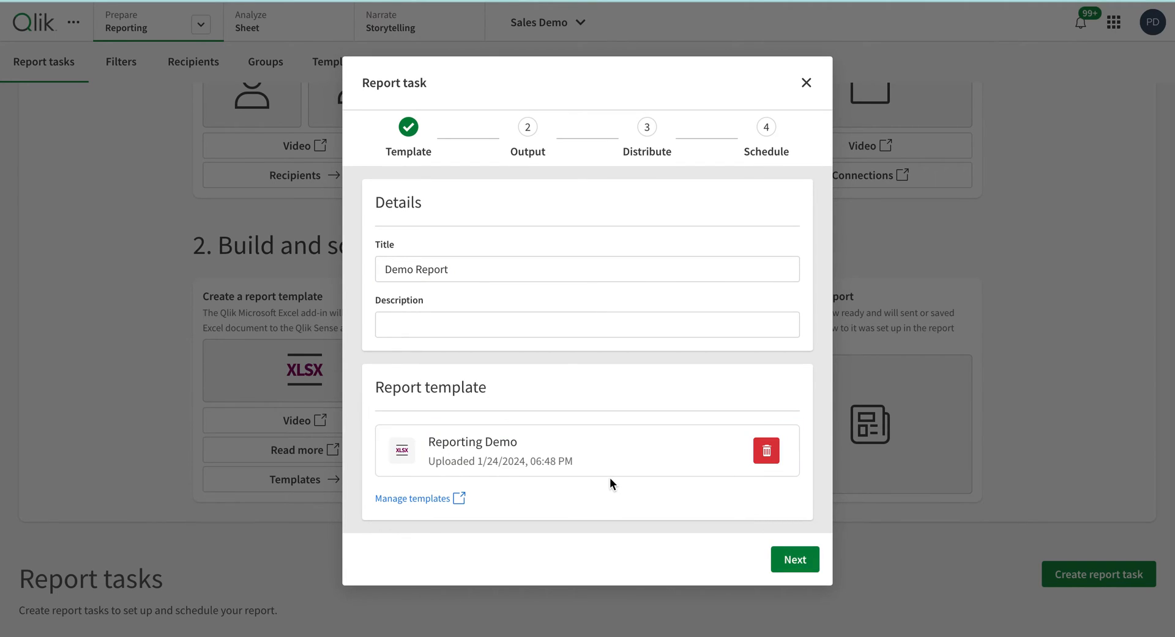
pyautogui.click(791, 563)
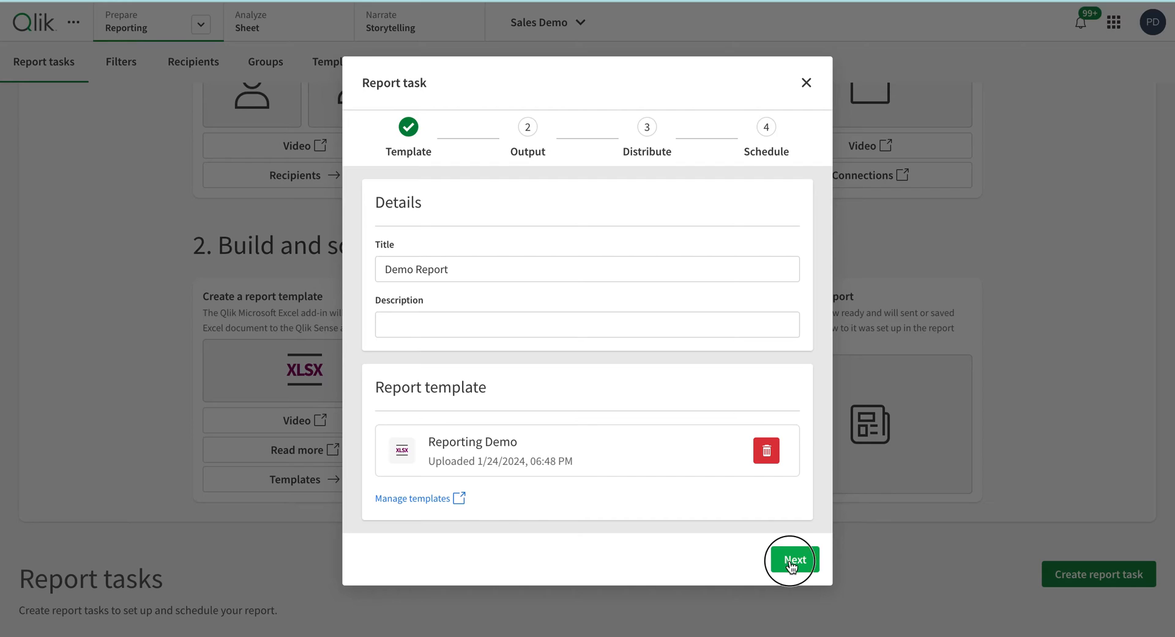
# Name the output file 'Demo1', keeping the default timestamp format.
pyautogui.click(506, 274)
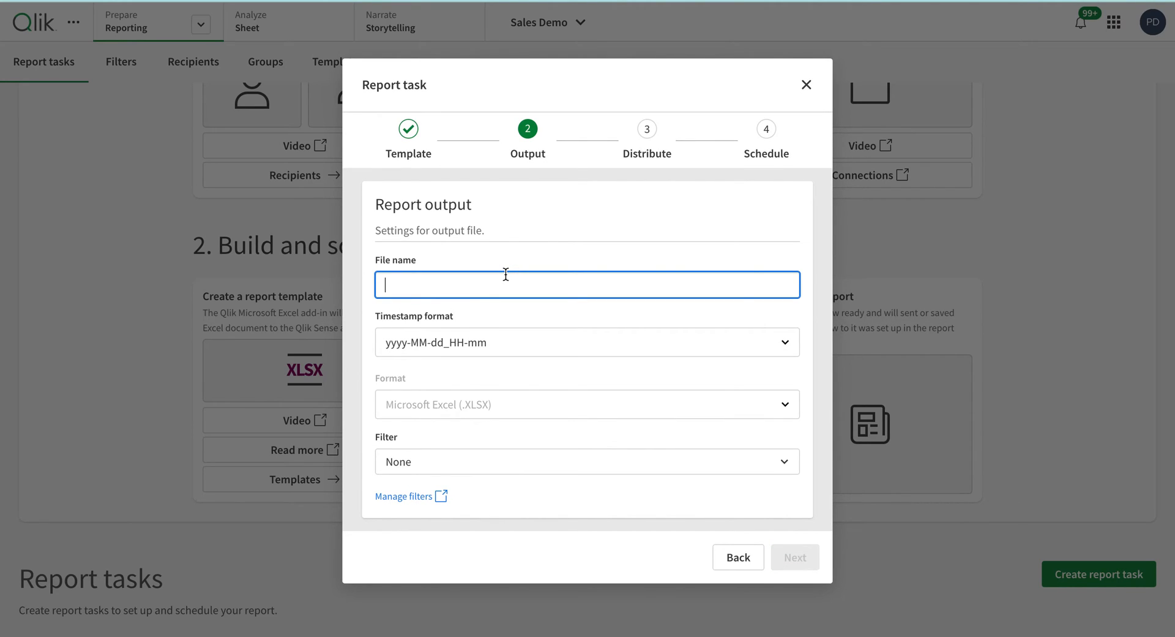
pyautogui.click(483, 342)
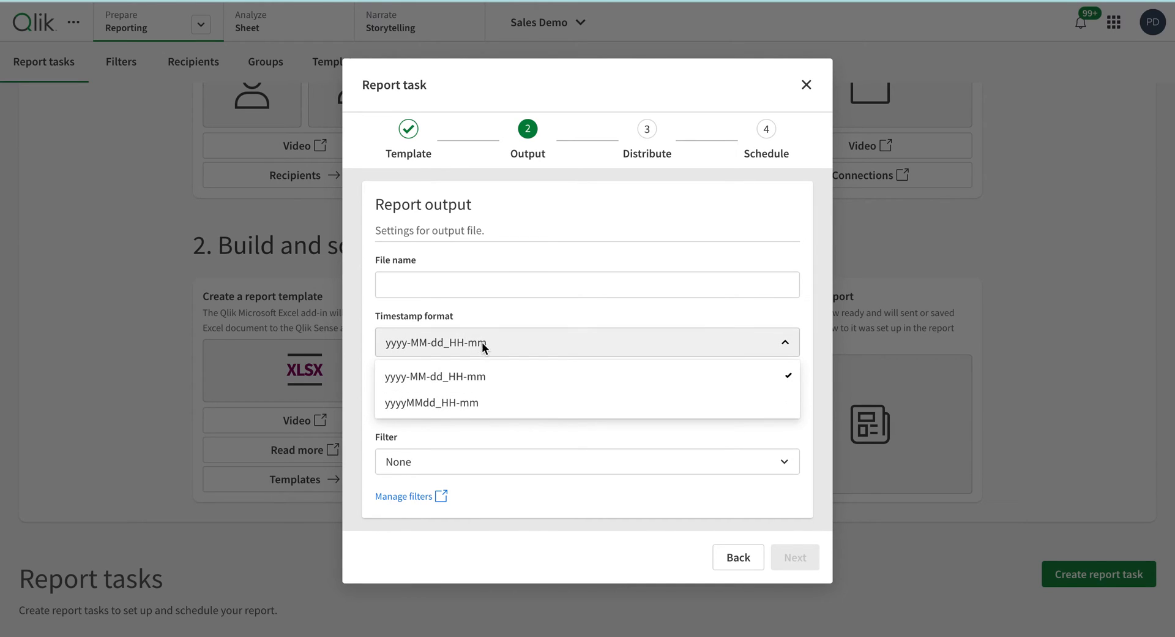
pyautogui.click(490, 321)
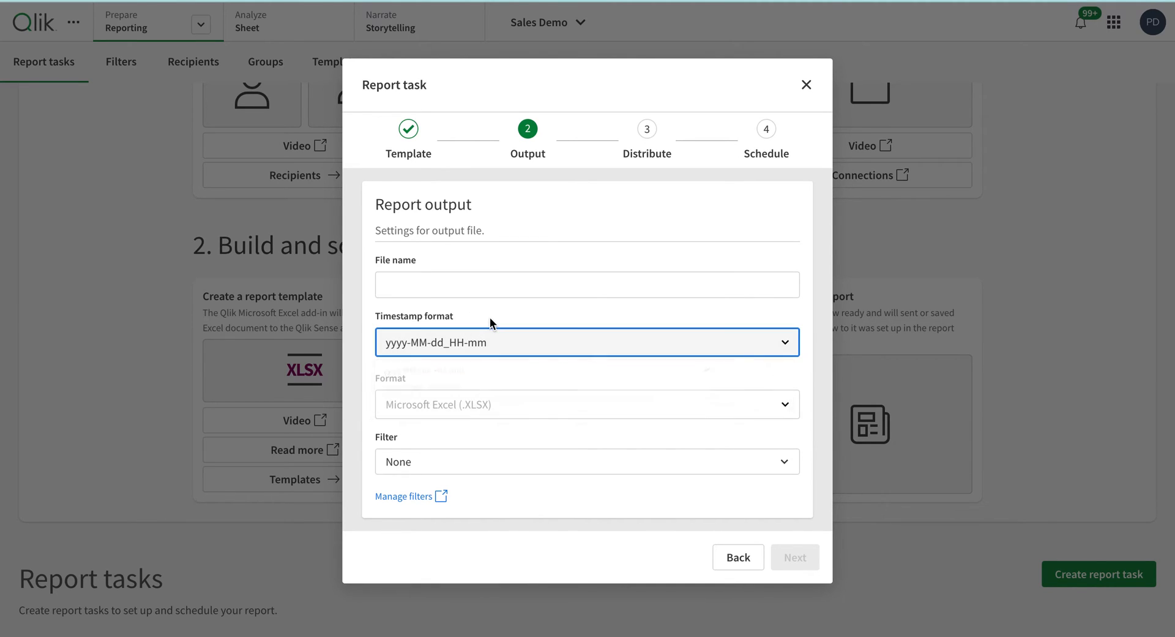
pyautogui.click(491, 285)
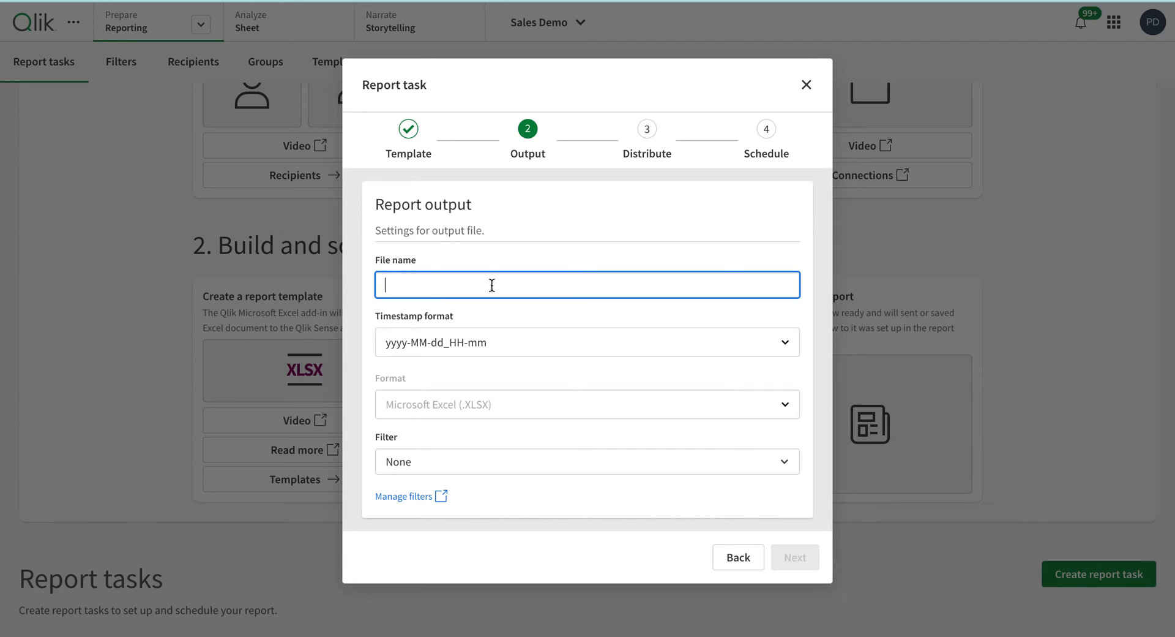
pyautogui.write('Demo')
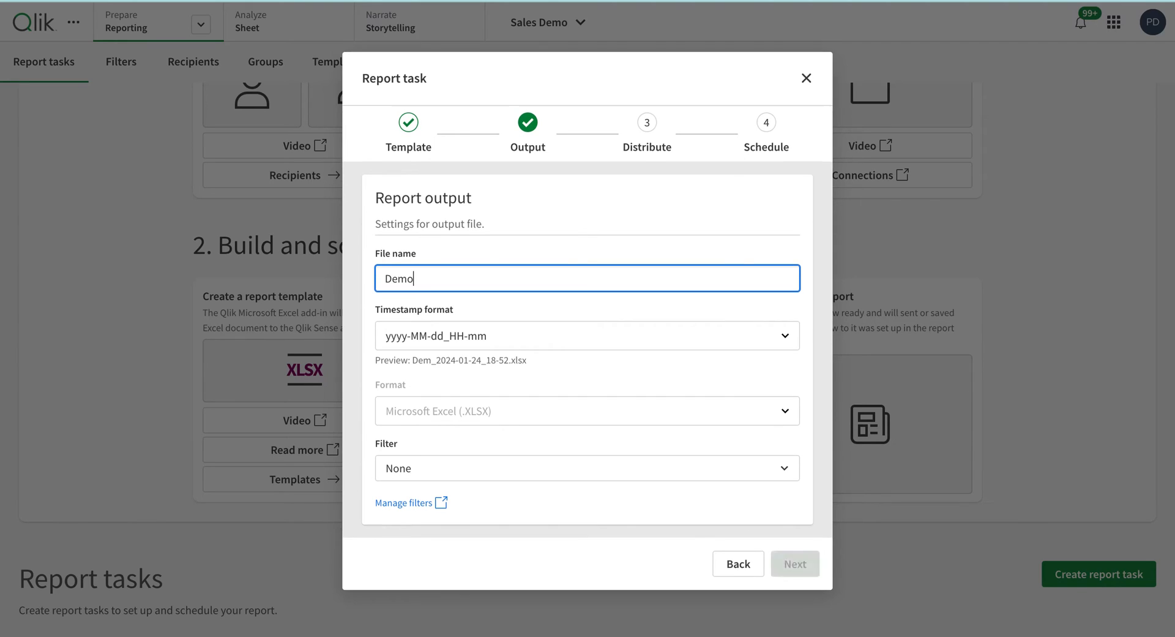
pyautogui.write('1')
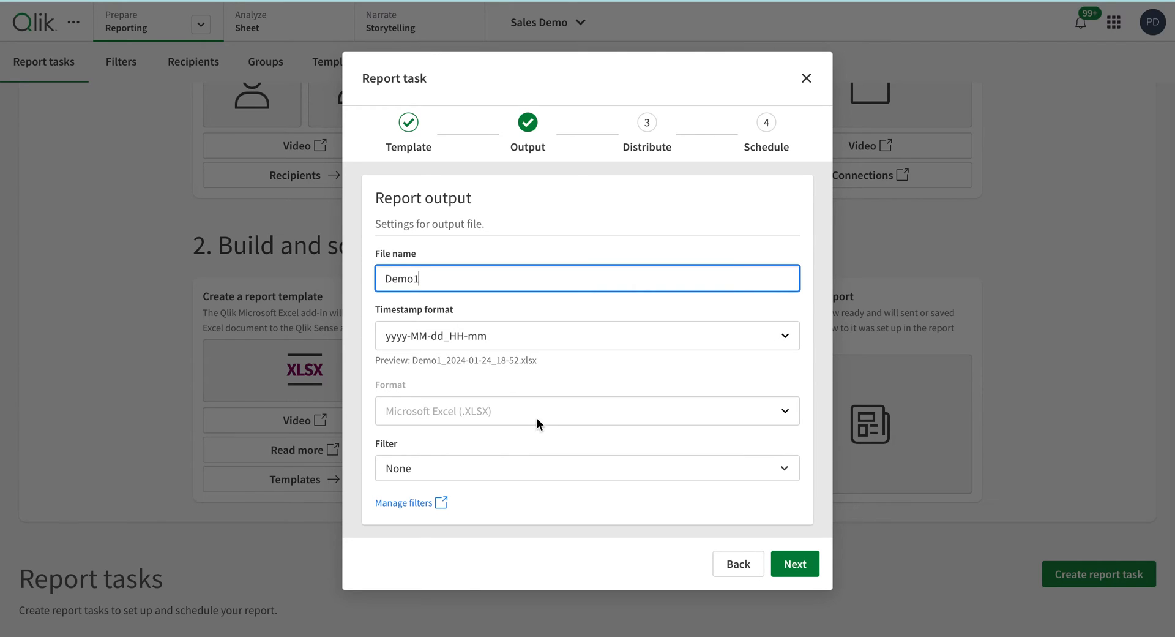
pyautogui.click(545, 387)
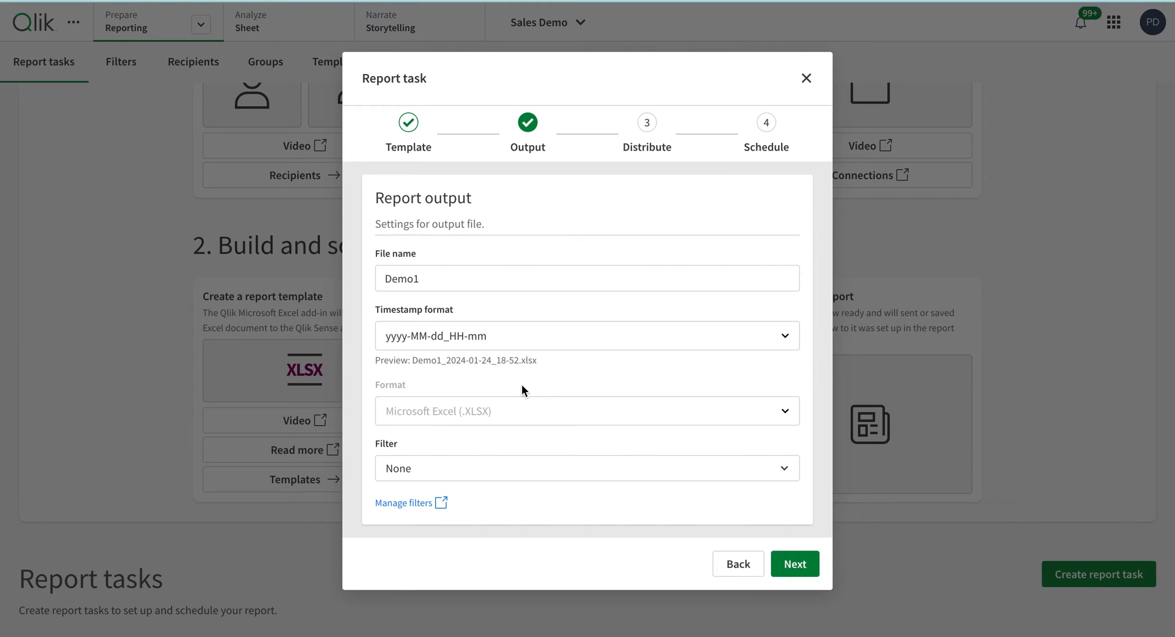
# Leave the report filter set to None.
pyautogui.click(537, 465)
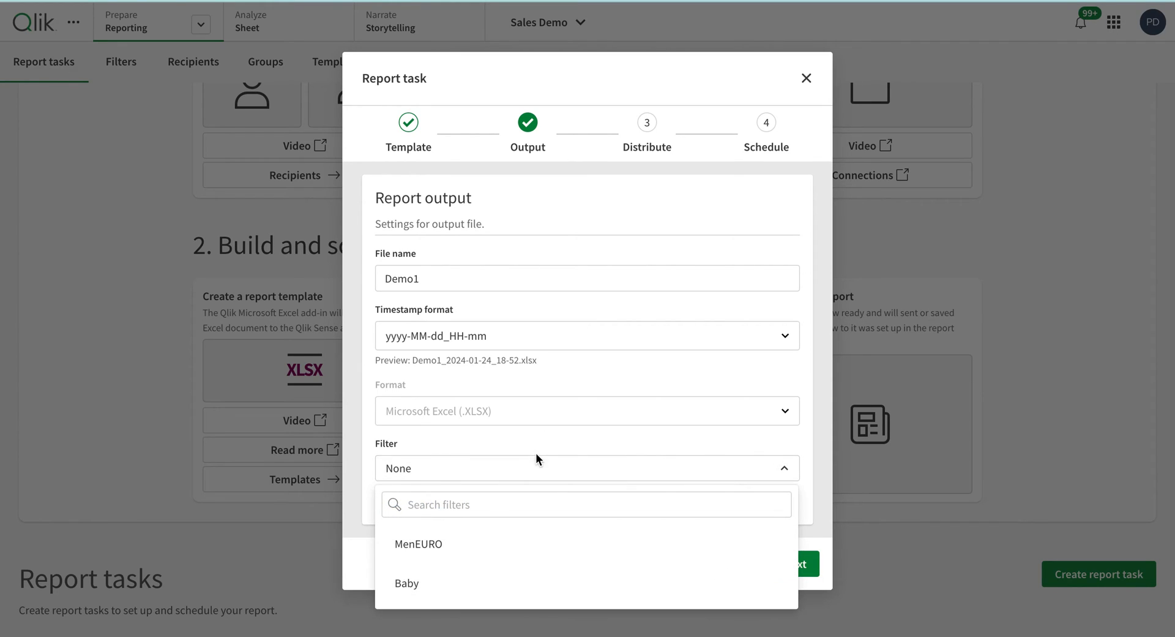
pyautogui.click(541, 445)
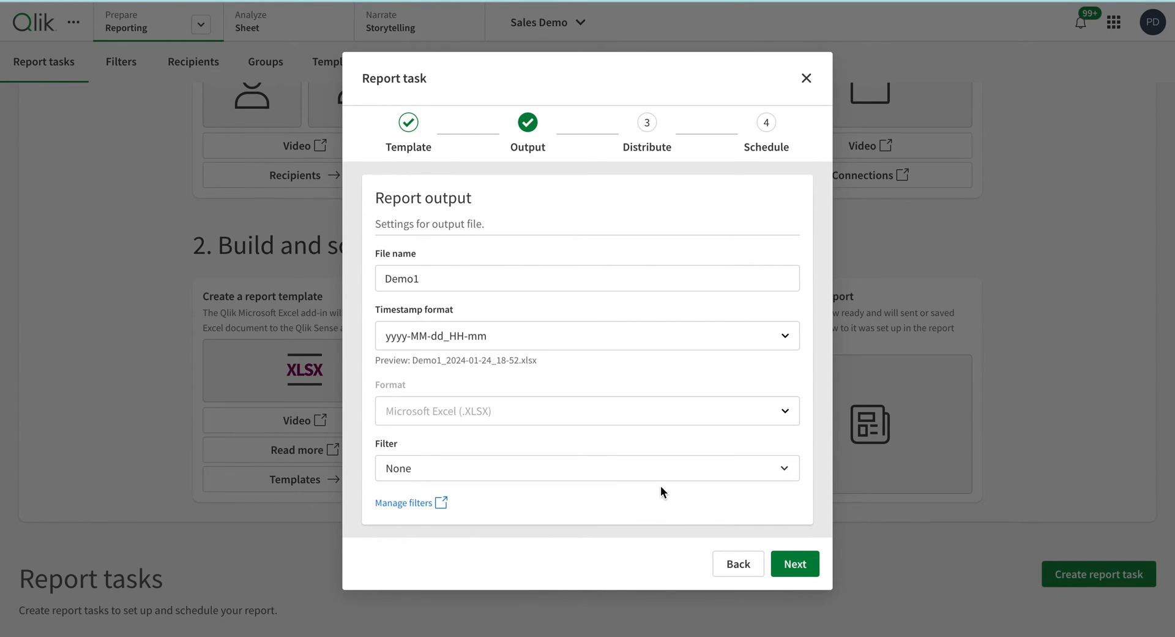
# Add the Internal group as email recipients of the report.
pyautogui.click(796, 569)
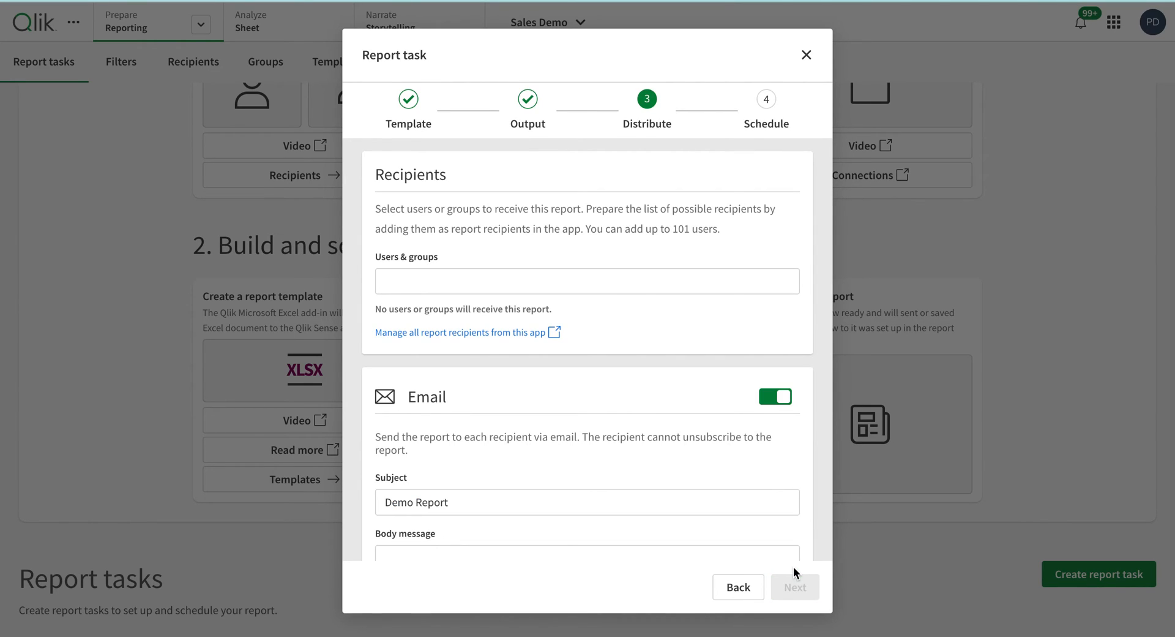
pyautogui.click(538, 281)
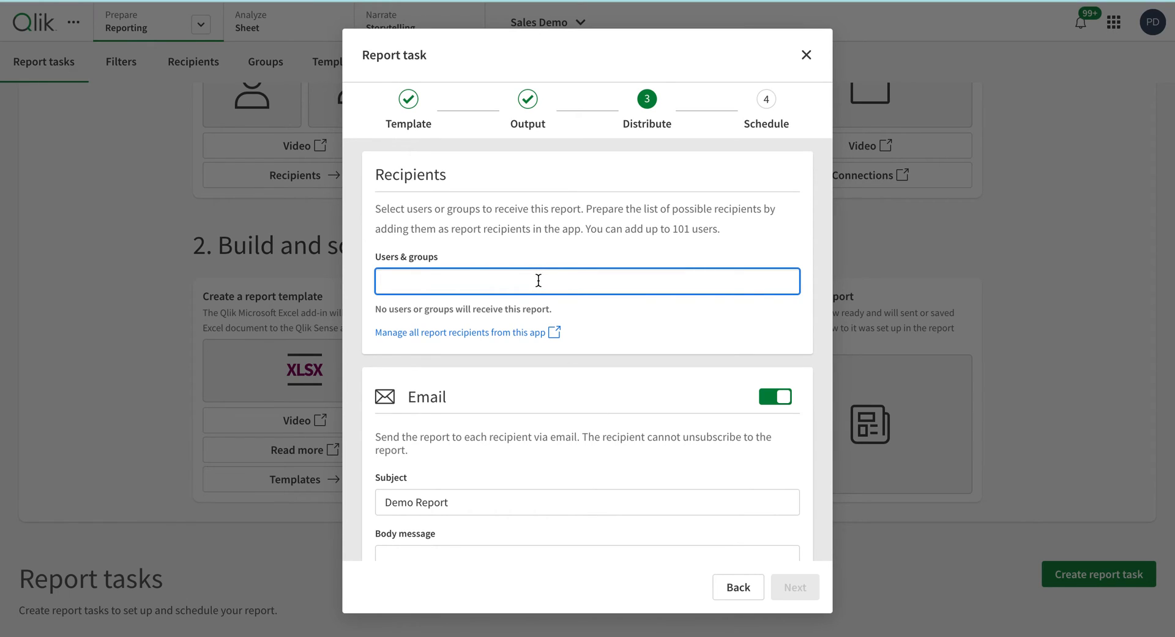
pyautogui.write('Inter')
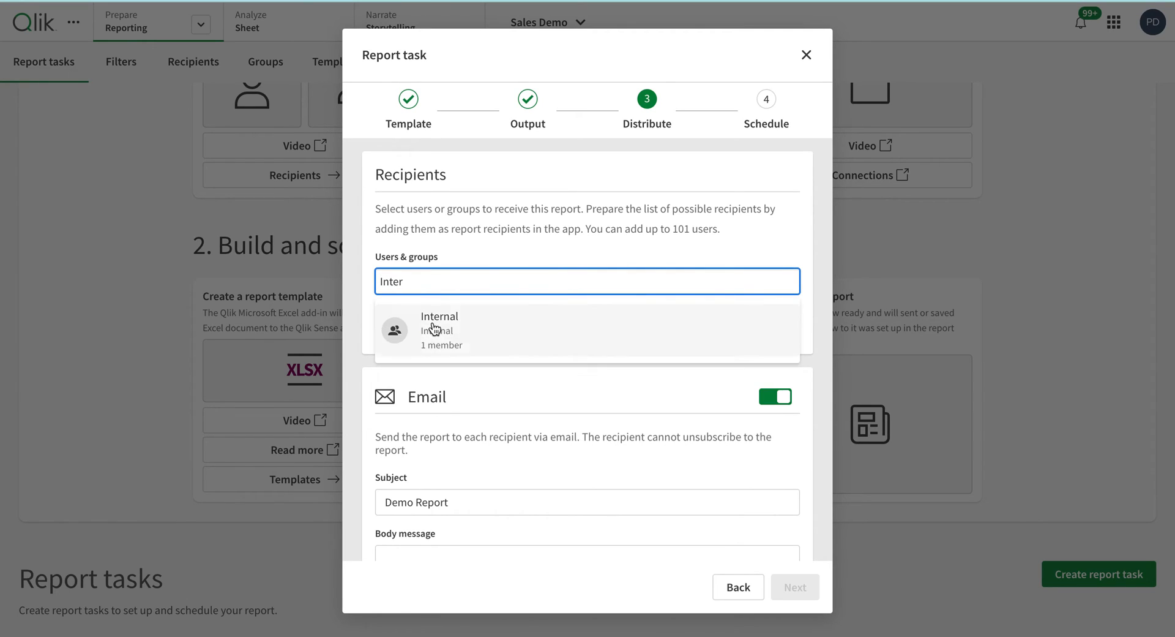
pyautogui.click(435, 328)
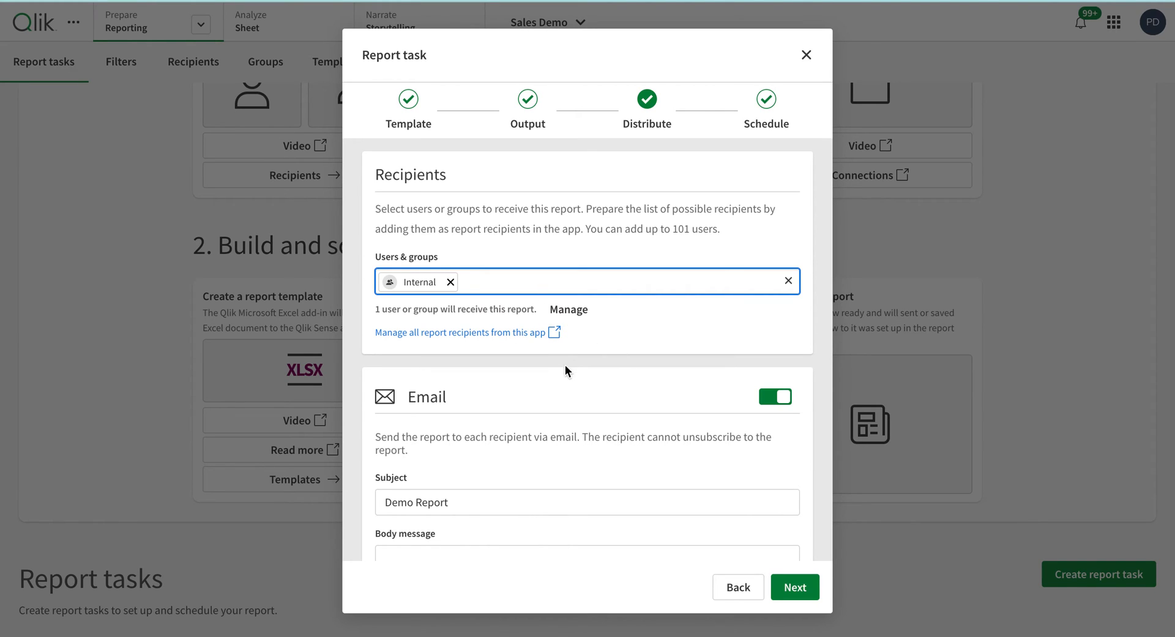
pyautogui.scroll(-1, 486, 397)
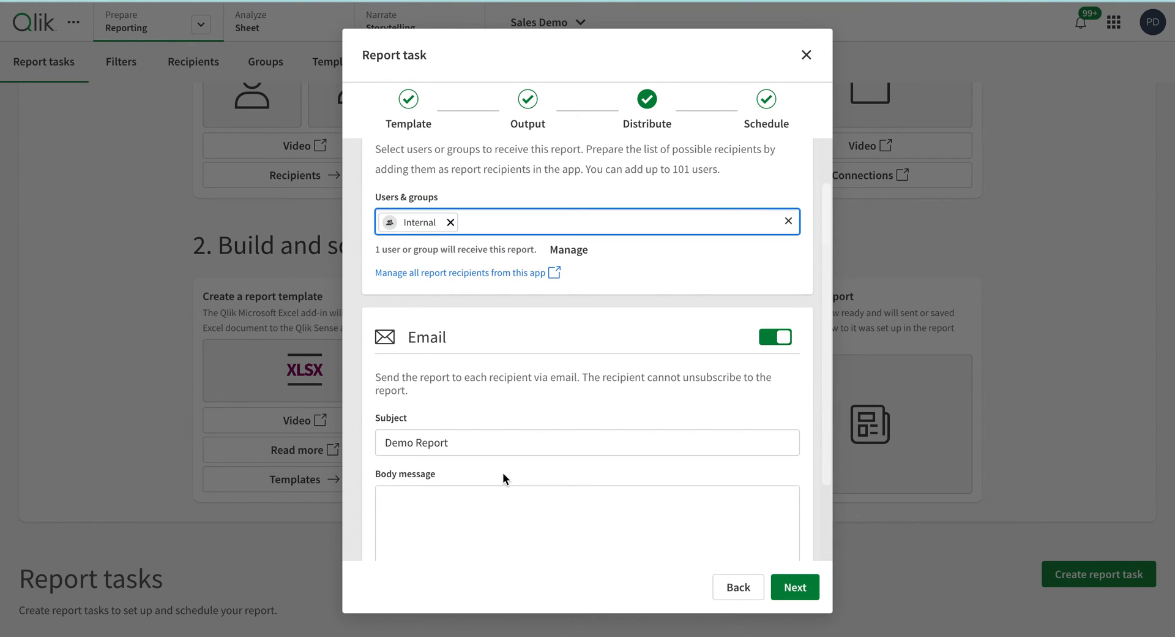
pyautogui.scroll(-1, 502, 471)
# Leave the email body empty and continue to the Schedule step.
pyautogui.click(491, 444)
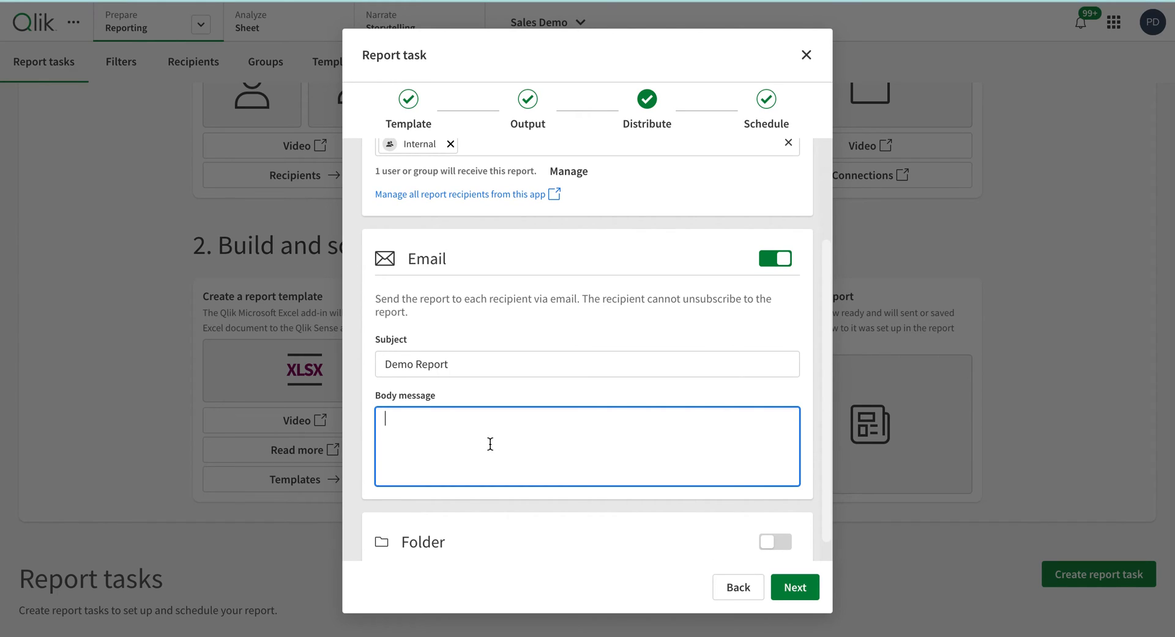
pyautogui.write('C')
pyautogui.write('o')
pyautogui.press('BackSpace')
pyautogui.press('BackSpace')
pyautogui.click(799, 585)
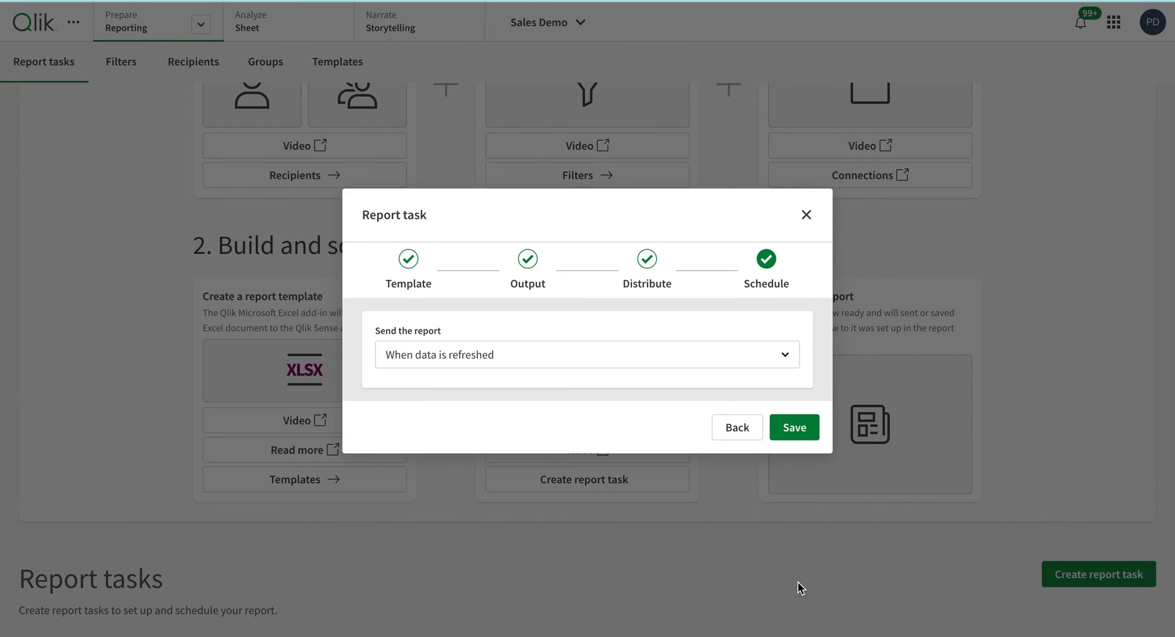
# Keep sending 'When data is refreshed' and save the Demo Report task.
pyautogui.click(582, 372)
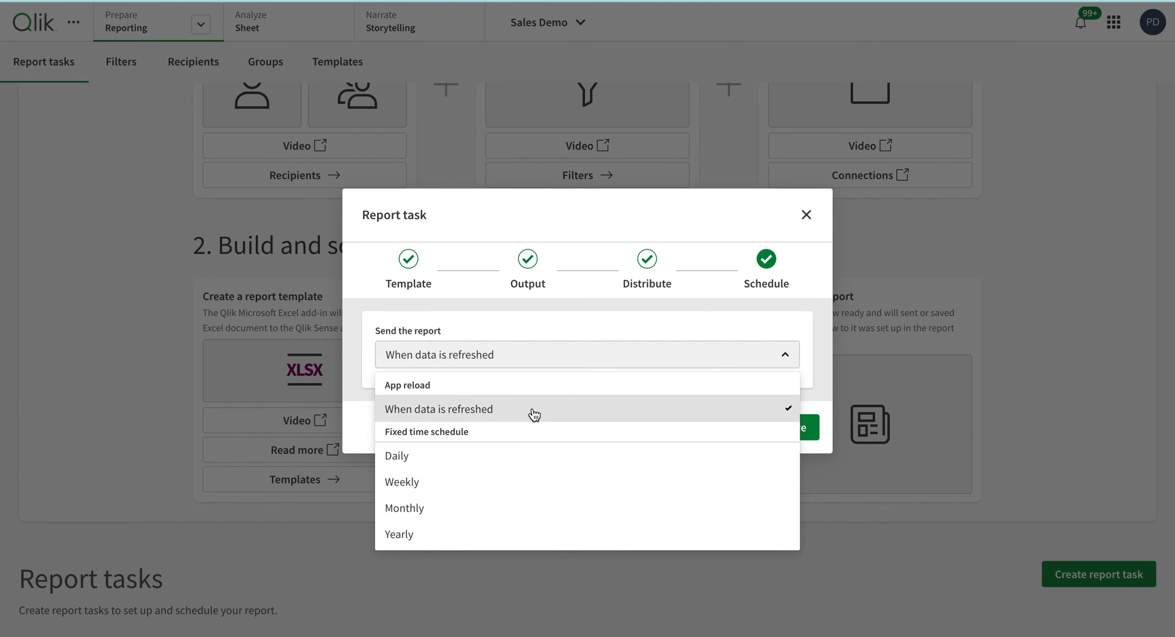
pyautogui.click(561, 325)
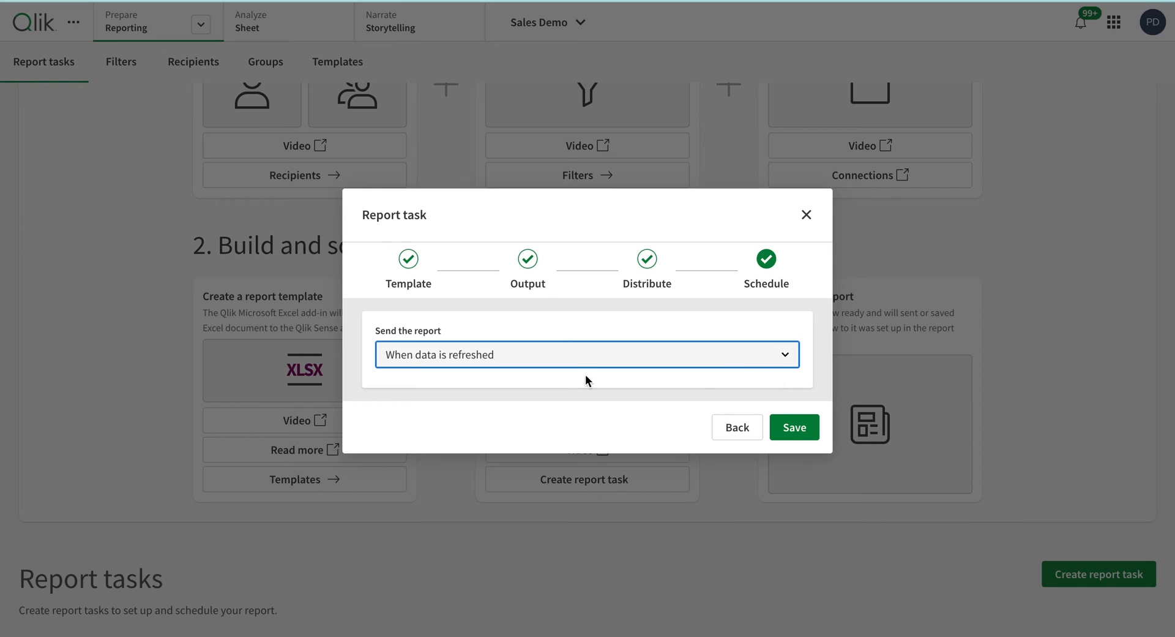
pyautogui.click(582, 355)
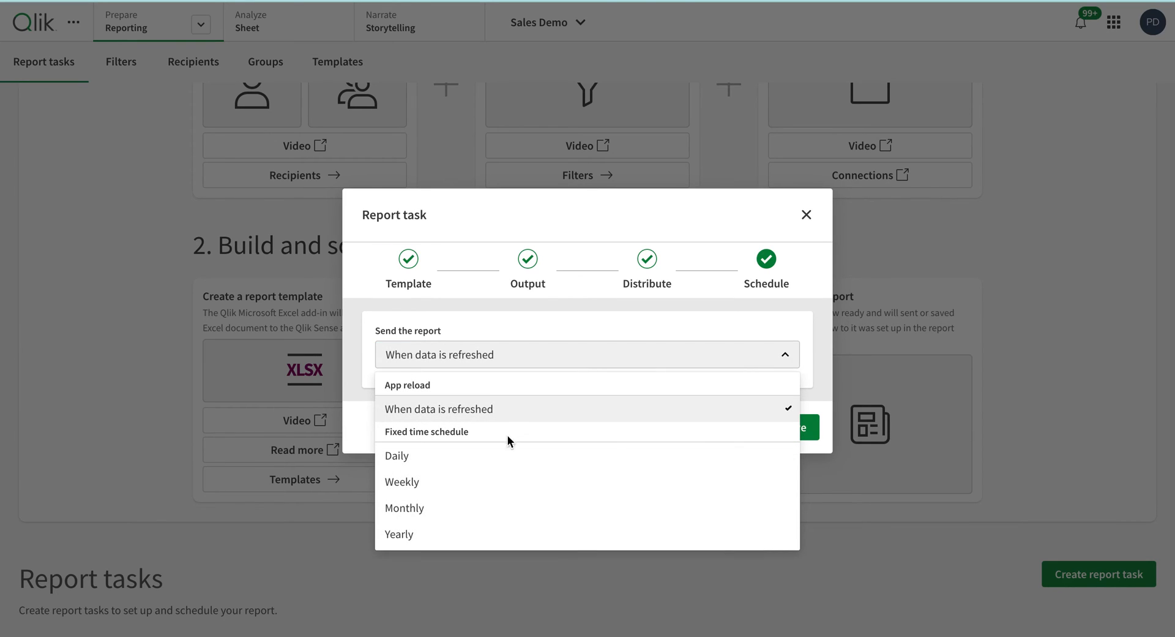
pyautogui.click(512, 409)
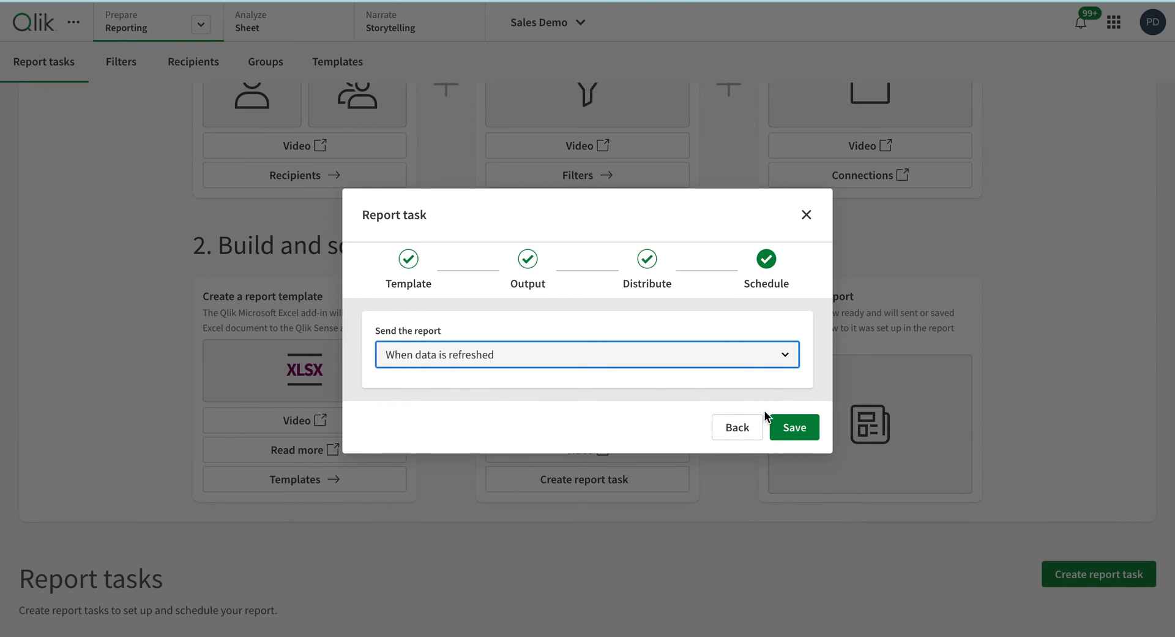
pyautogui.click(793, 429)
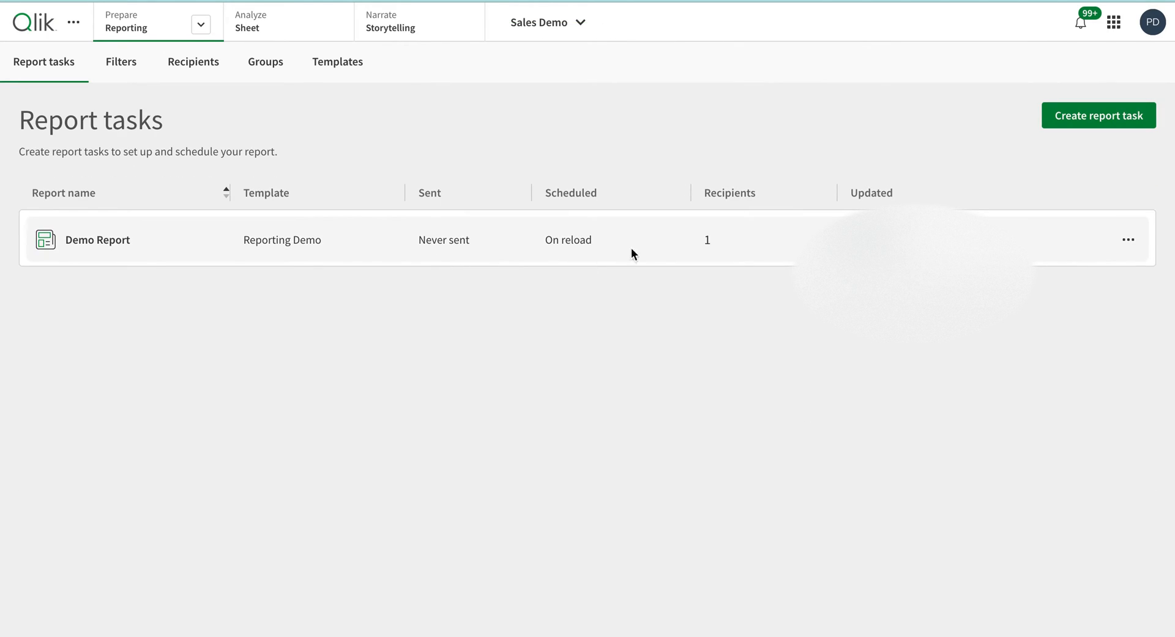
# Send the Demo Report task immediately via the row's Send now action.
pyautogui.click(1129, 240)
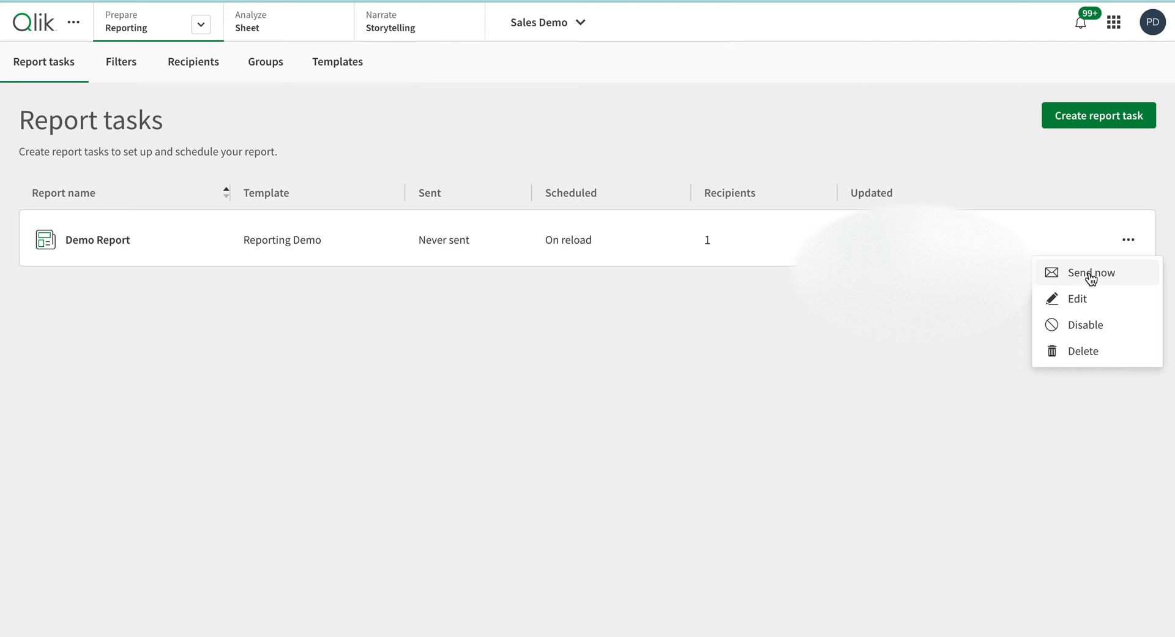
pyautogui.click(1091, 274)
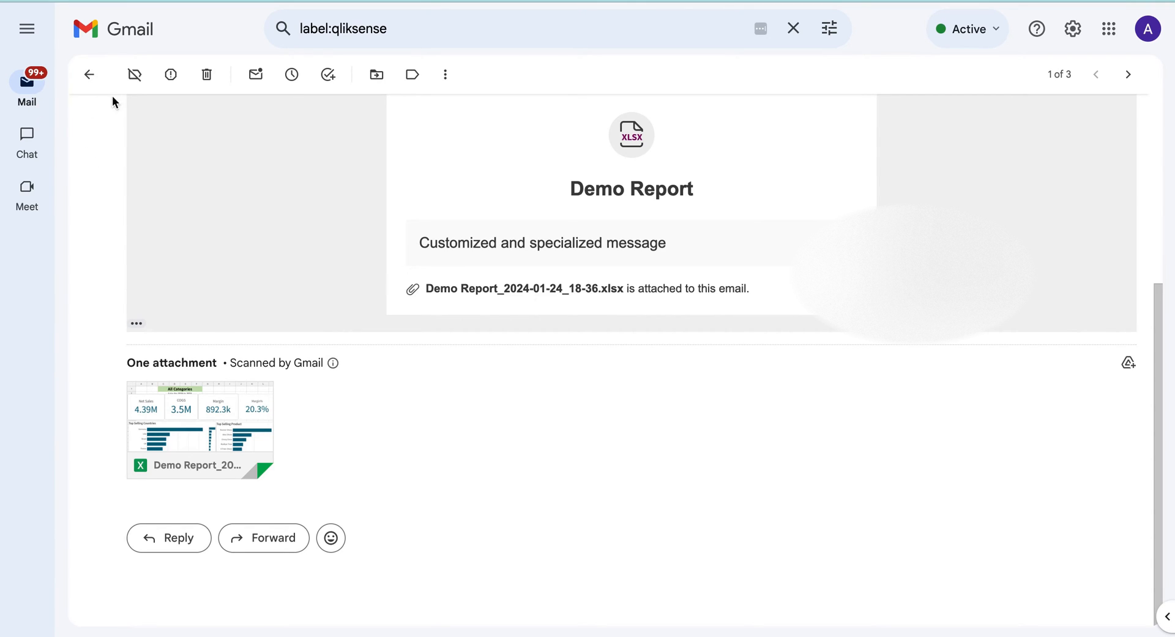
# Download the Demo1_2024-01-24_18-53.xlsx attachment from the Demo Report email in Gmail.
pyautogui.click(90, 74)
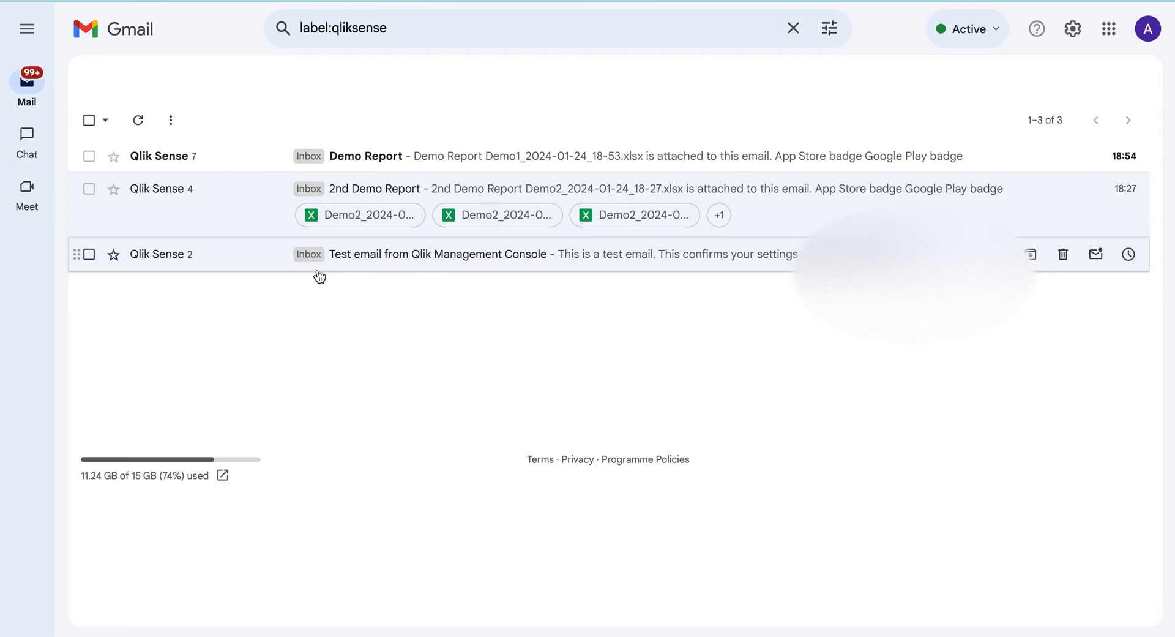
pyautogui.click(421, 164)
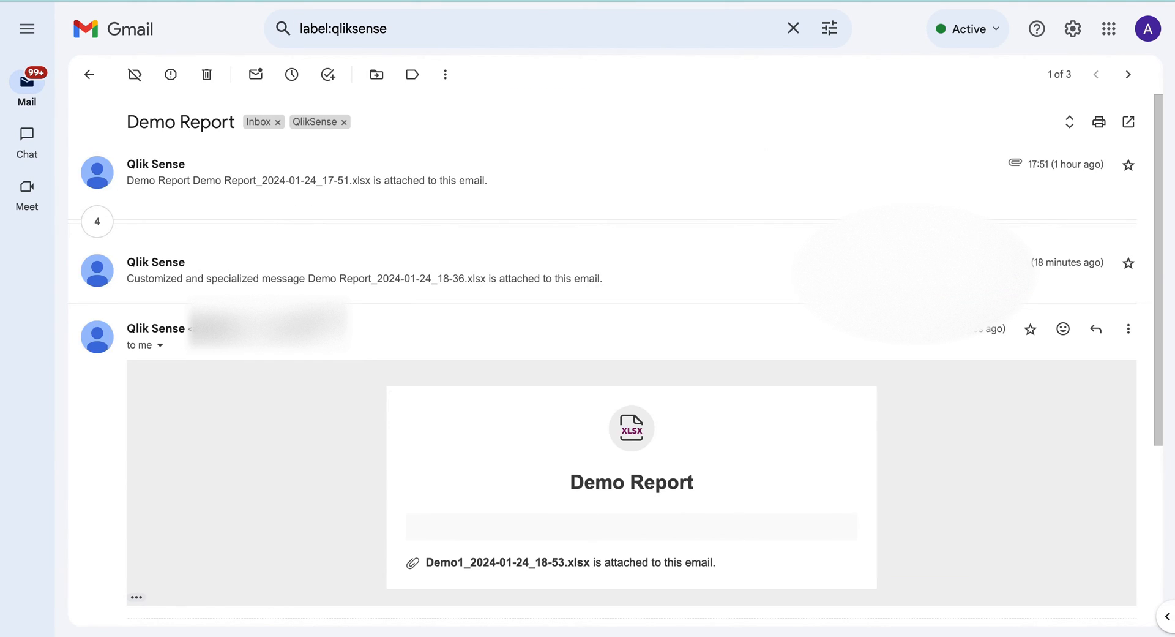
pyautogui.scroll(-3, 321, 310)
pyautogui.click(241, 412)
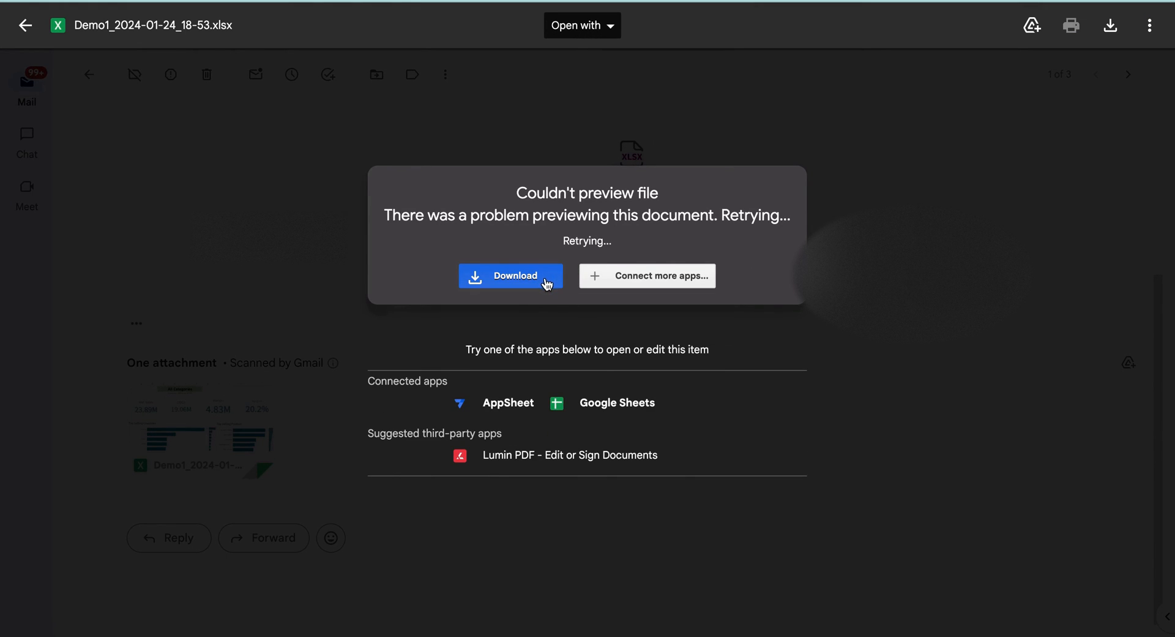
pyautogui.click(535, 283)
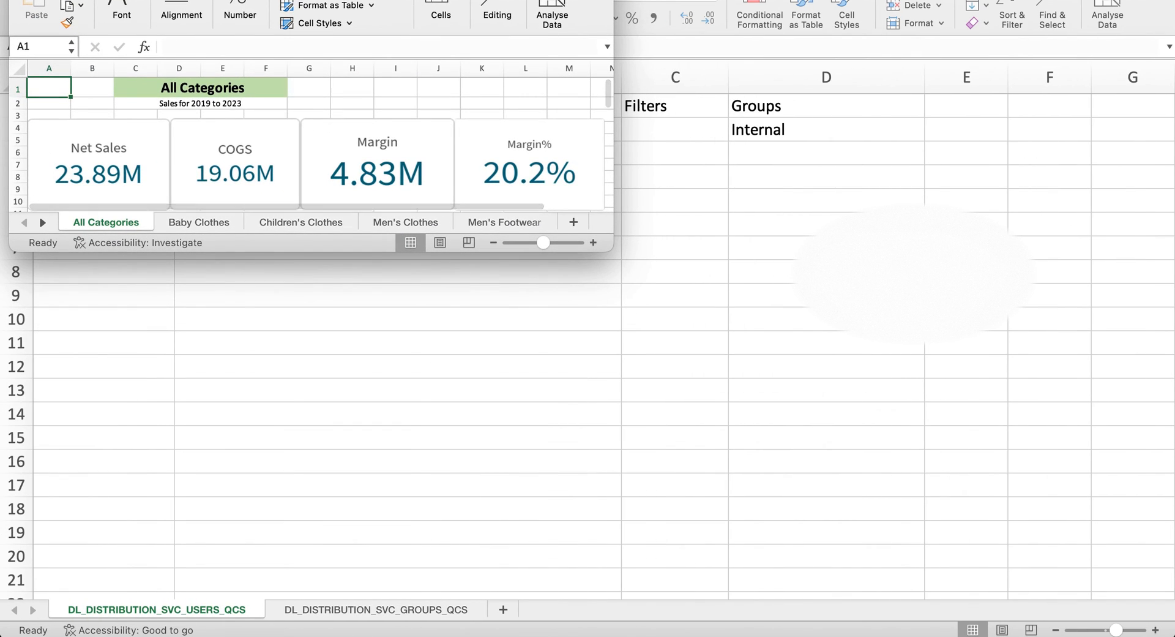
# Maximize the Demo1 workbook and select the Net Sales, COGS and Margin tiles.
pyautogui.click(388, 86)
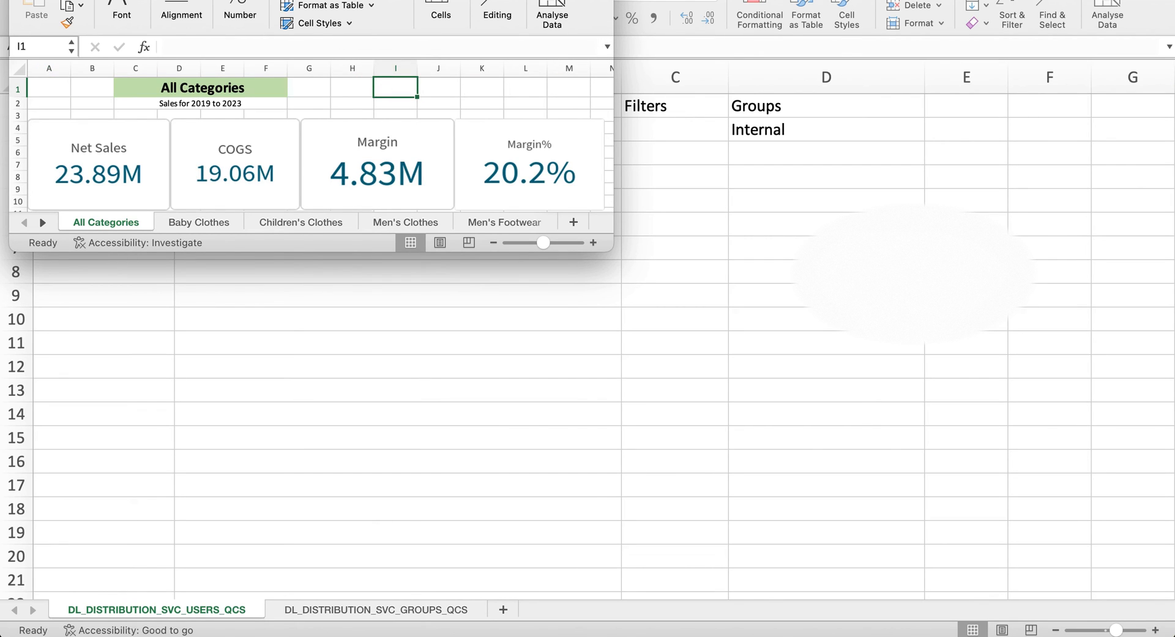
pyautogui.moveTo(264, 0); pyautogui.dragTo(311, 60)
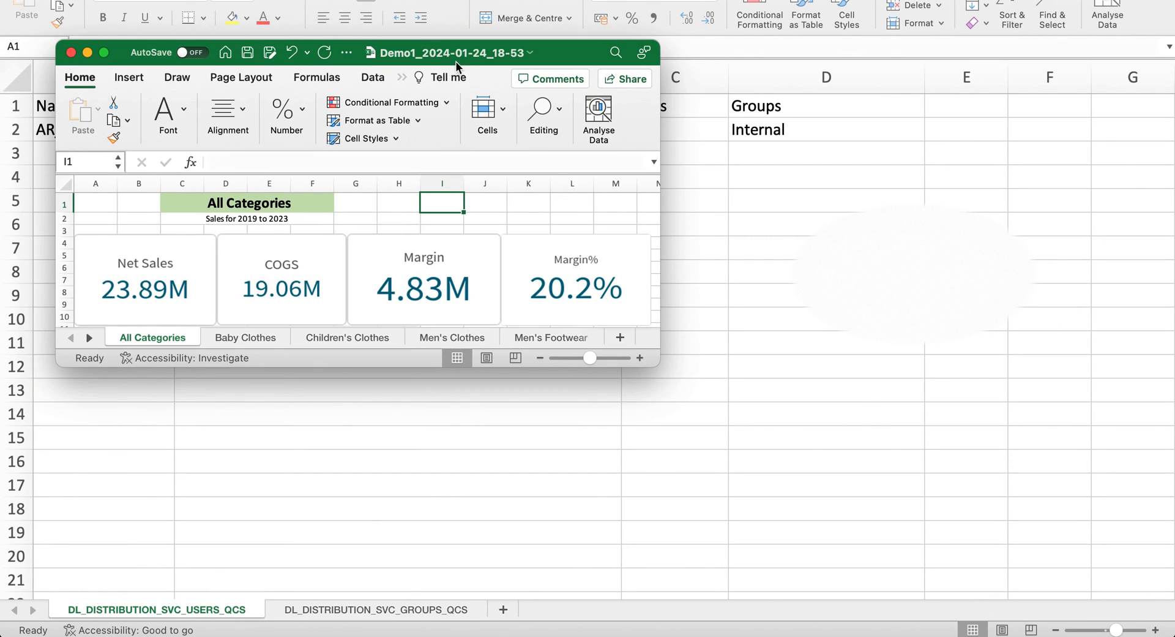
pyautogui.click(104, 53)
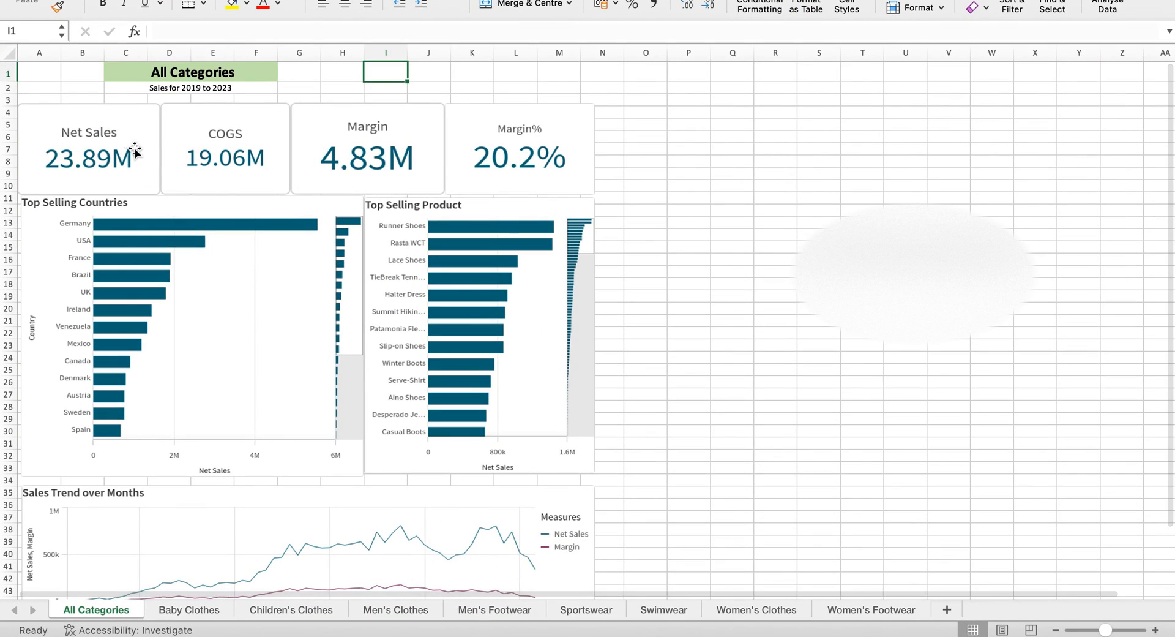
pyautogui.click(119, 140)
pyautogui.click(189, 147)
pyautogui.click(365, 142)
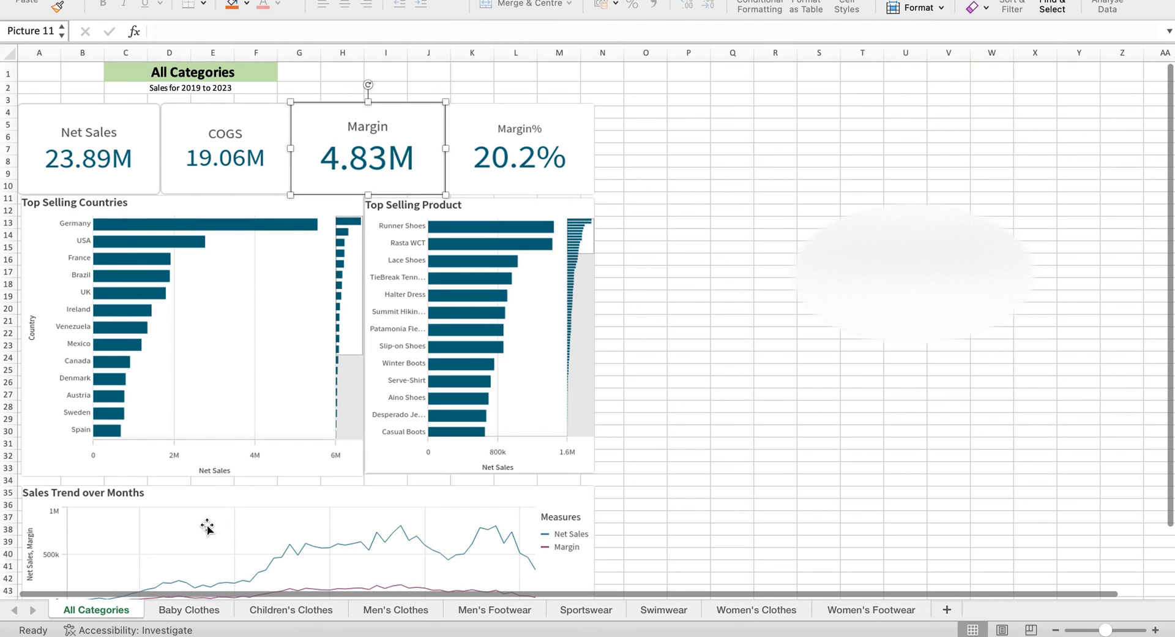
# Review each category sheet's dashboard from Baby Clothes through Women's Footwear.
pyautogui.click(208, 607)
pyautogui.click(280, 609)
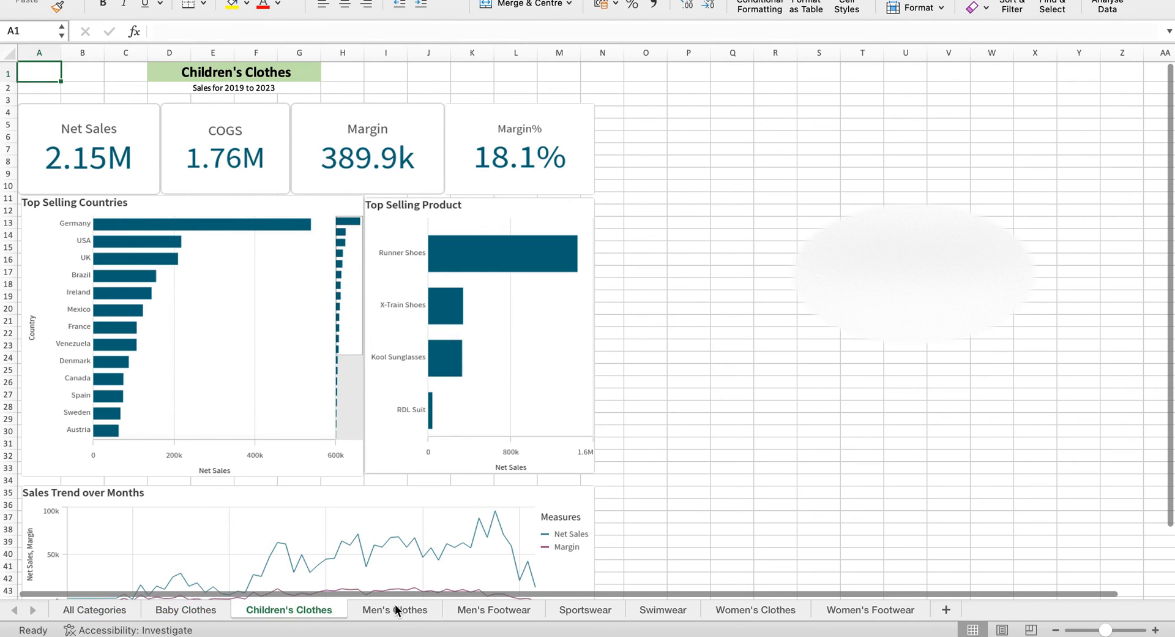
pyautogui.click(395, 609)
pyautogui.click(481, 606)
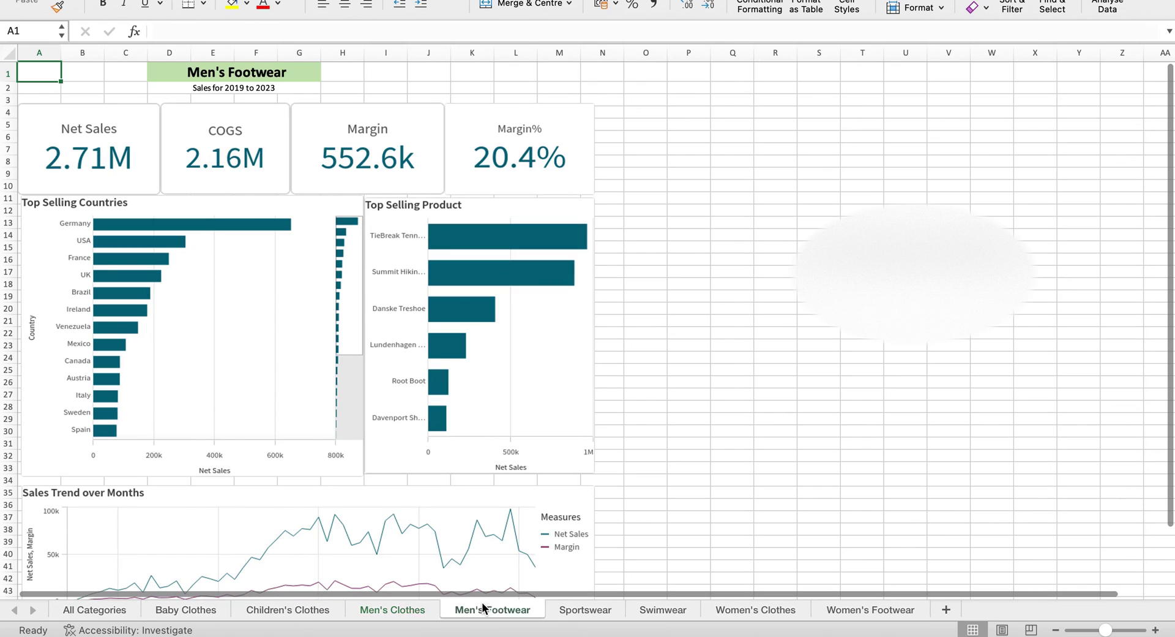
pyautogui.click(594, 611)
pyautogui.click(676, 611)
pyautogui.click(748, 609)
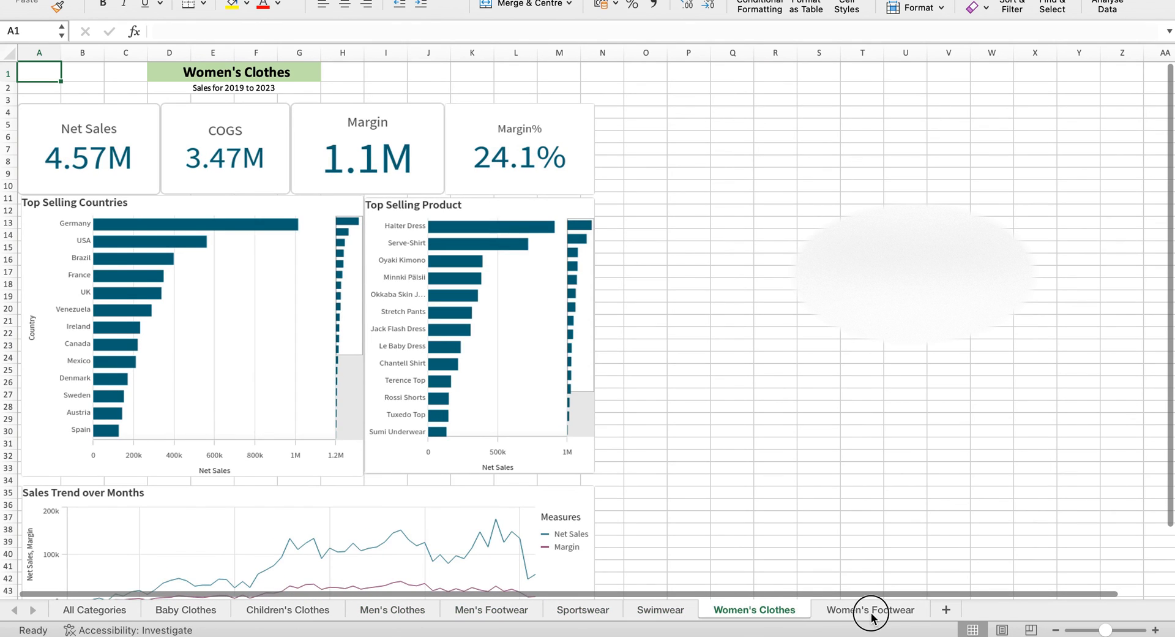
pyautogui.click(872, 611)
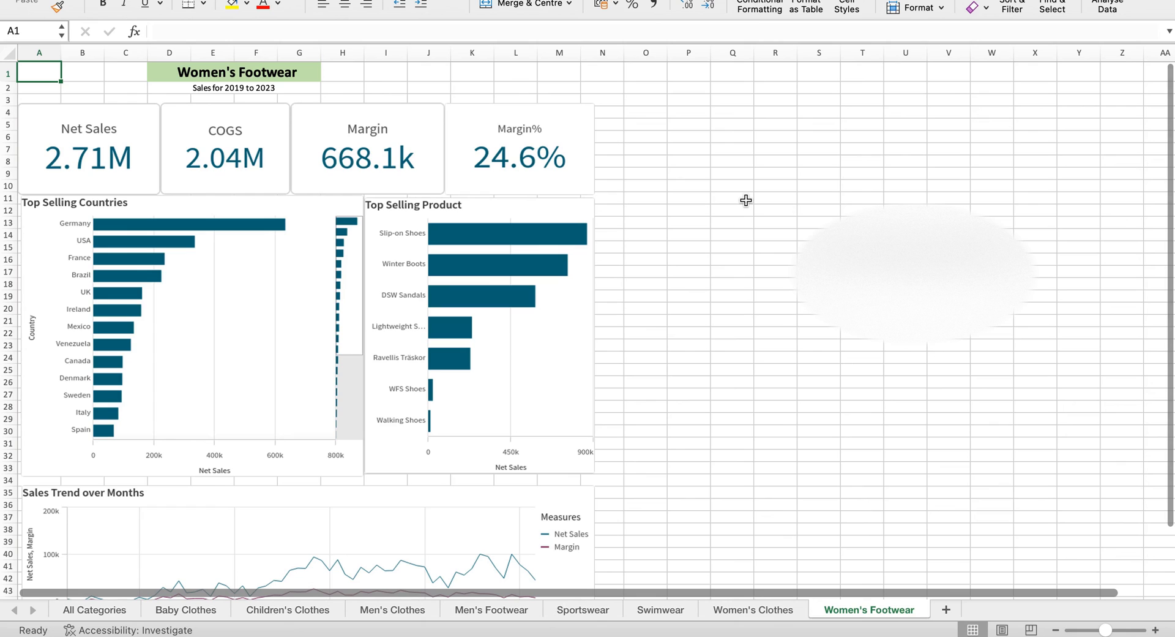